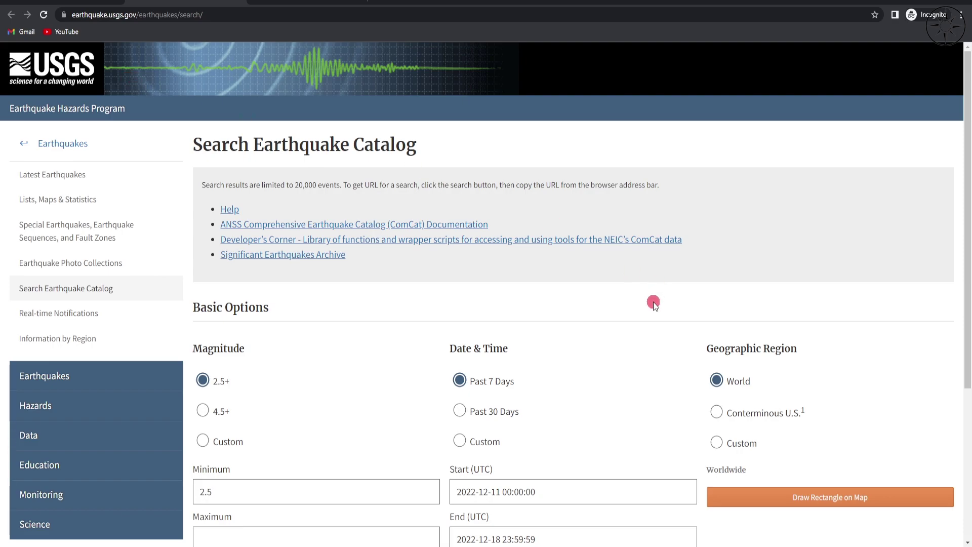
Scroll down the search form and replace the 2.5 minimum magnitude with 4.
scroll(652, 293, down, 2)
scroll(582, 297, down, 2)
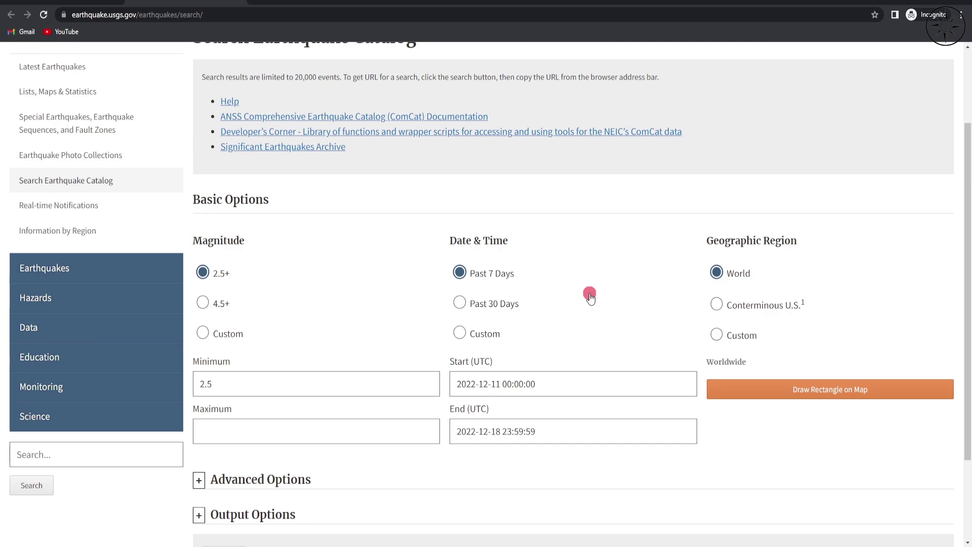
scroll(590, 295, down, 1)
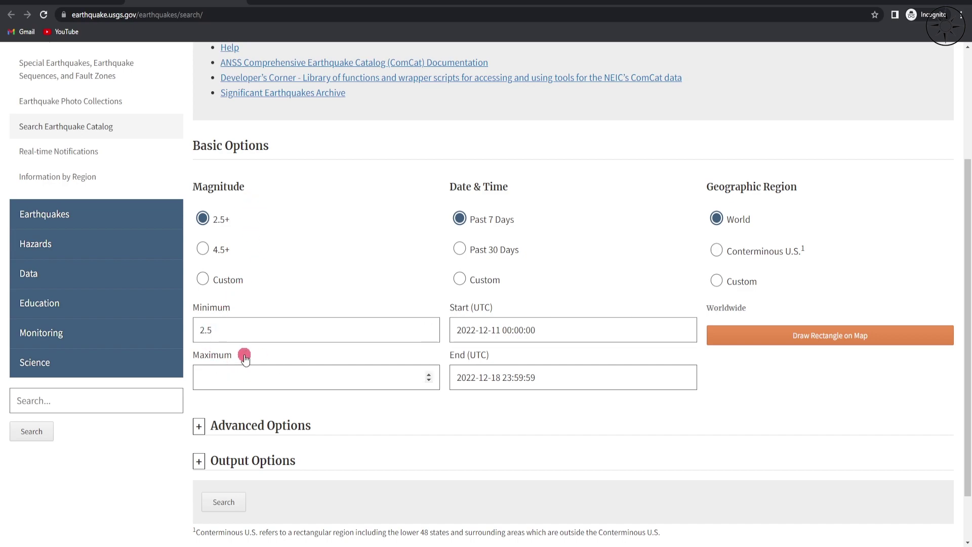
double_click(219, 334)
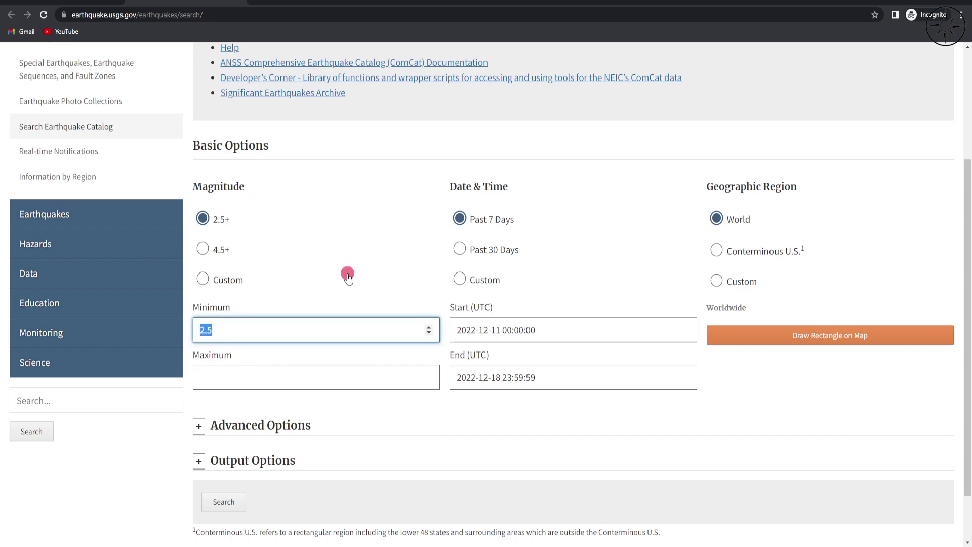
text(4)
Choose a Custom geographic region and zoom the region map to Sumatra.
click(716, 281)
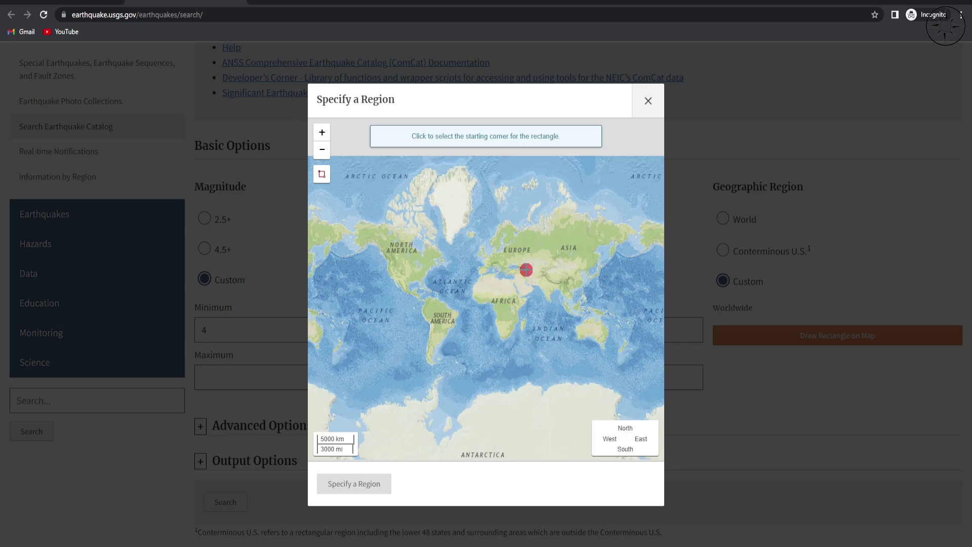
scroll(580, 310, up, 2)
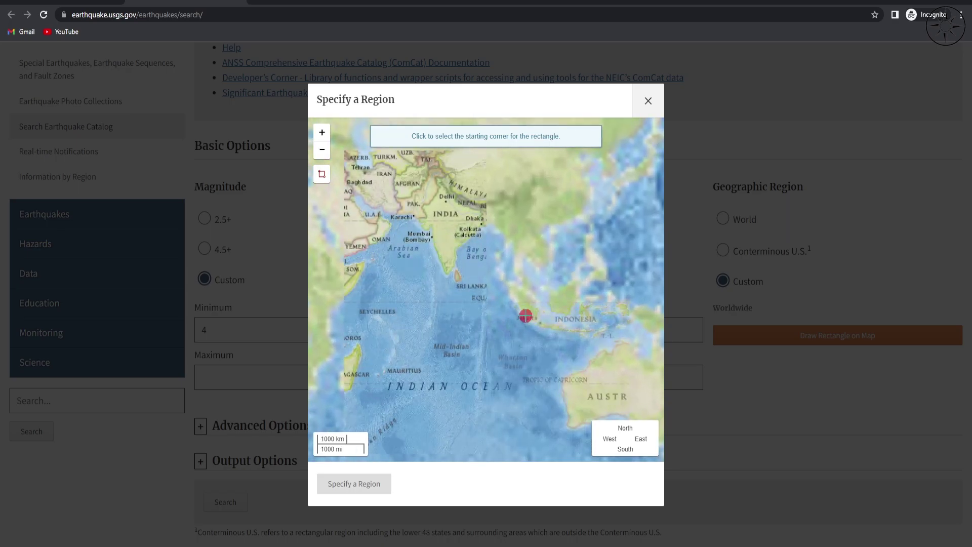
scroll(529, 310, up, 3)
scroll(529, 310, down, 1)
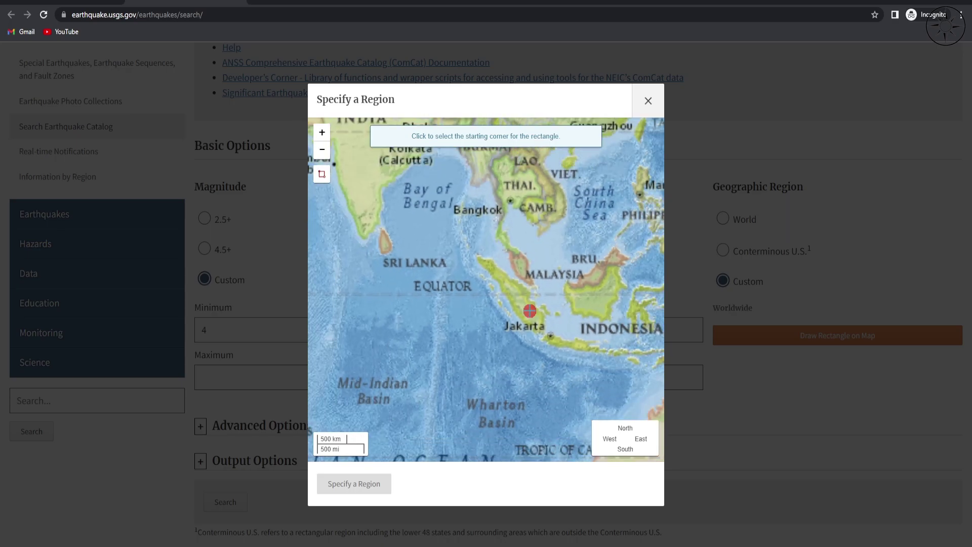
scroll(463, 272, up, 1)
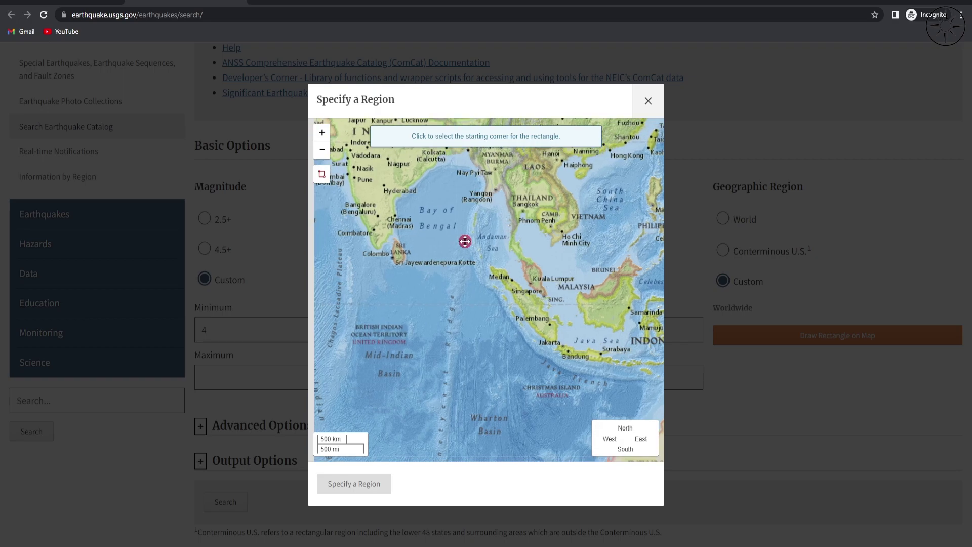
scroll(523, 217, down, 1)
Draw a rectangle from latitude -12.64 to 14.775 and longitude 87.1 to 115.576 over Sumatra–Java.
click(529, 215)
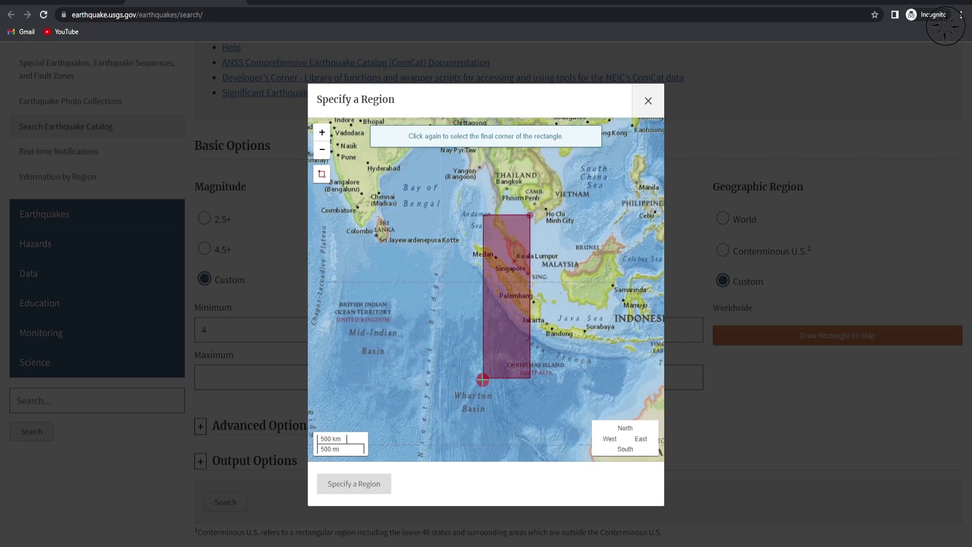
click(408, 378)
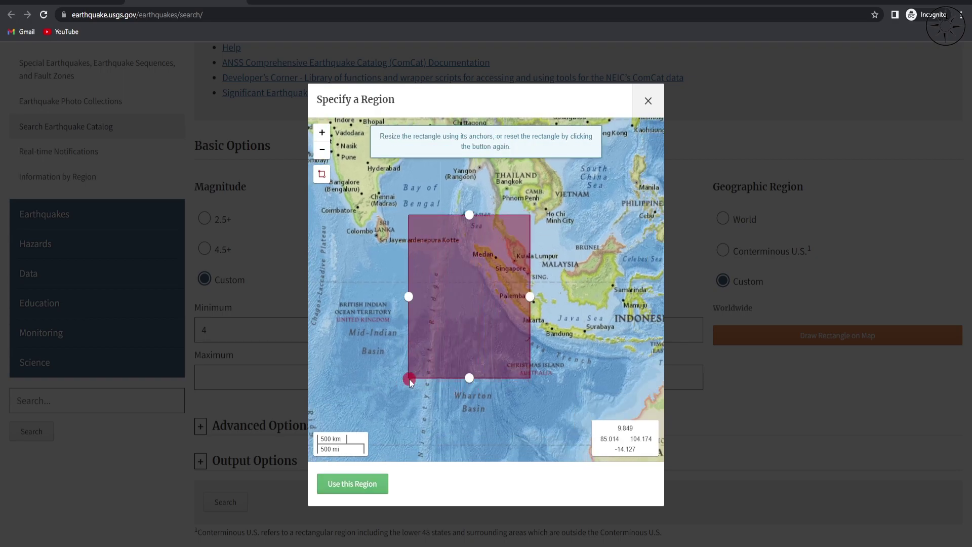
drag(530, 296, 555, 295)
drag(482, 214, 481, 175)
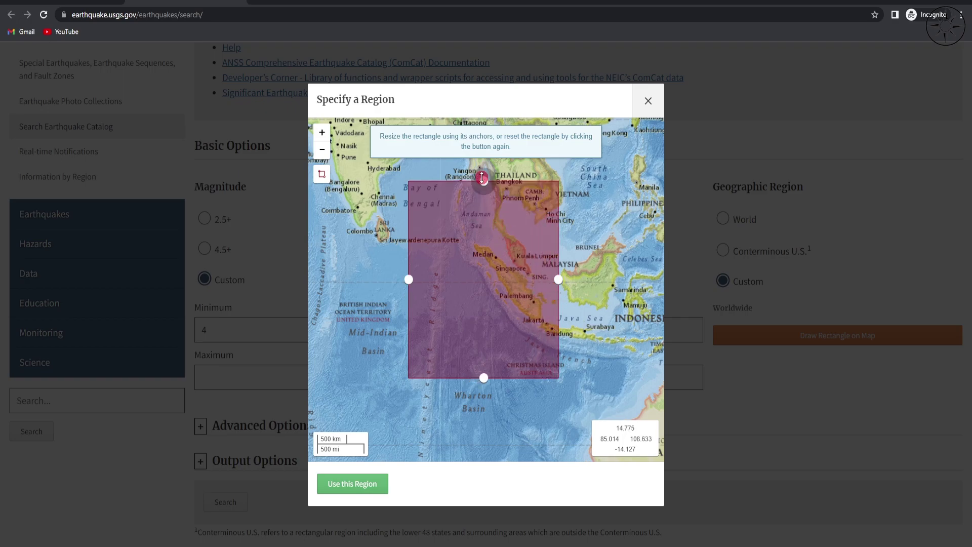
drag(483, 377, 512, 366)
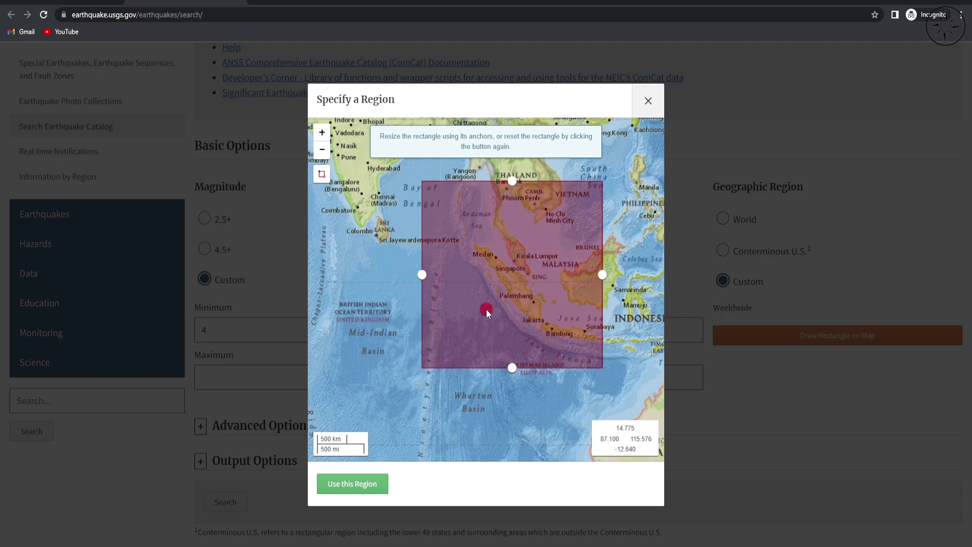
Apply the drawn rectangle as the search region and expand Advanced Options.
click(363, 483)
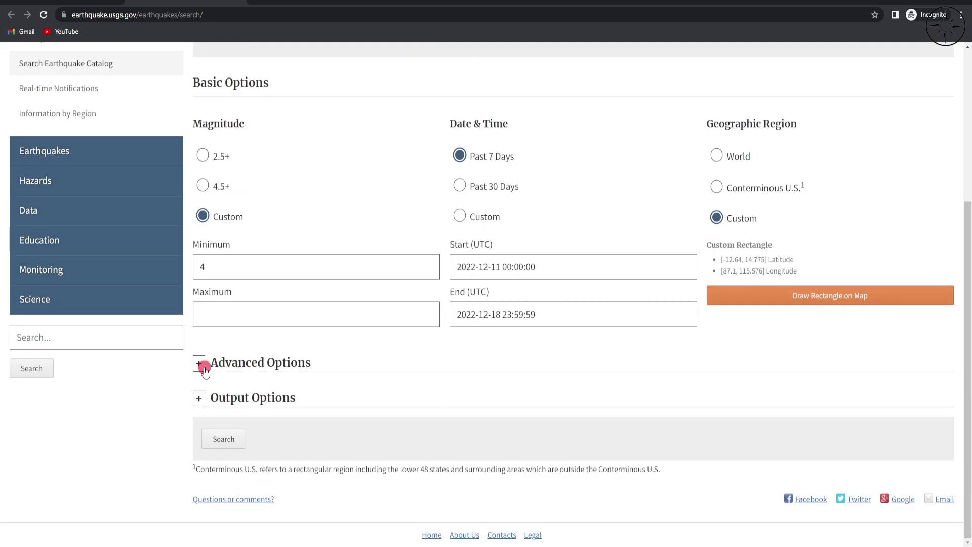
click(199, 369)
scroll(204, 363, down, 3)
scroll(383, 281, down, 2)
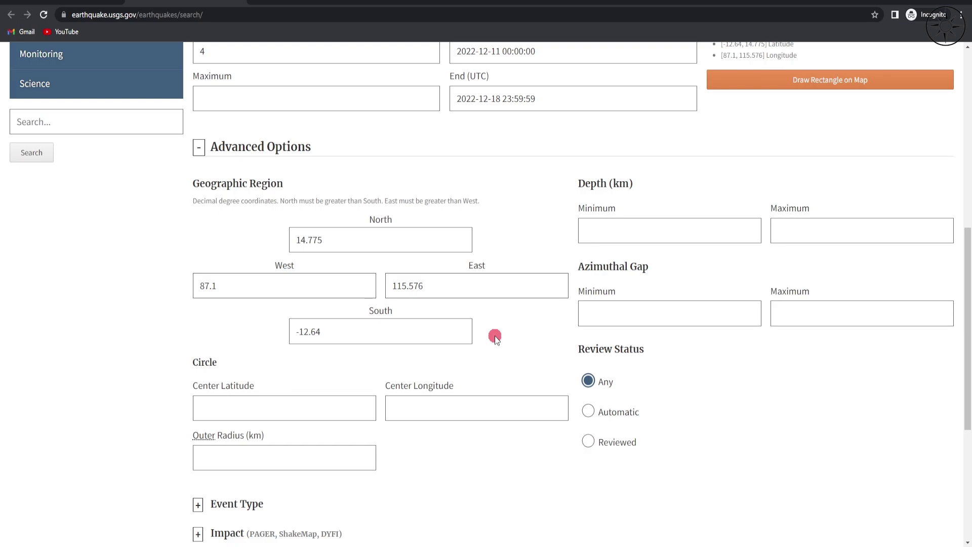
scroll(495, 338, down, 1)
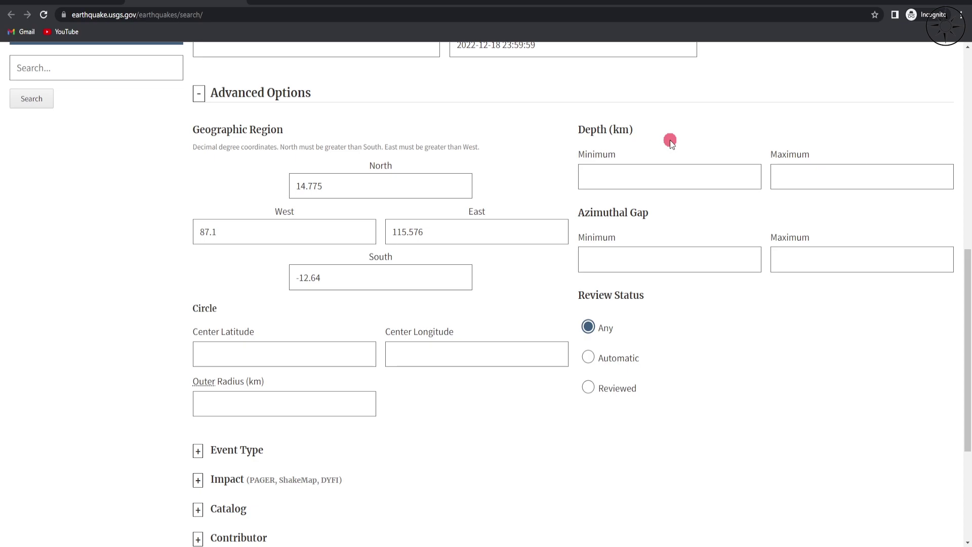
scroll(663, 236, down, 2)
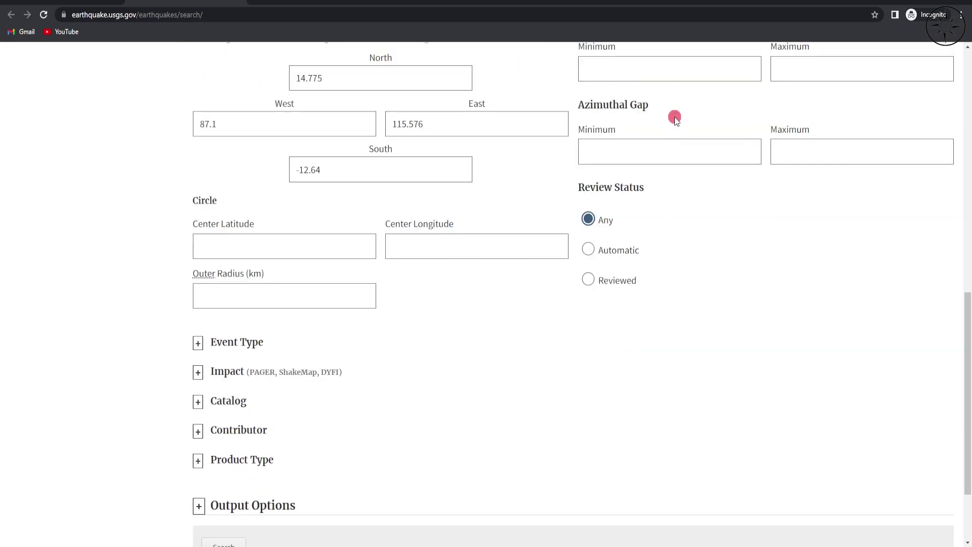
scroll(354, 255, down, 2)
Expand the Event Type and Impact filter sections to review them.
click(197, 239)
scroll(311, 243, down, 1)
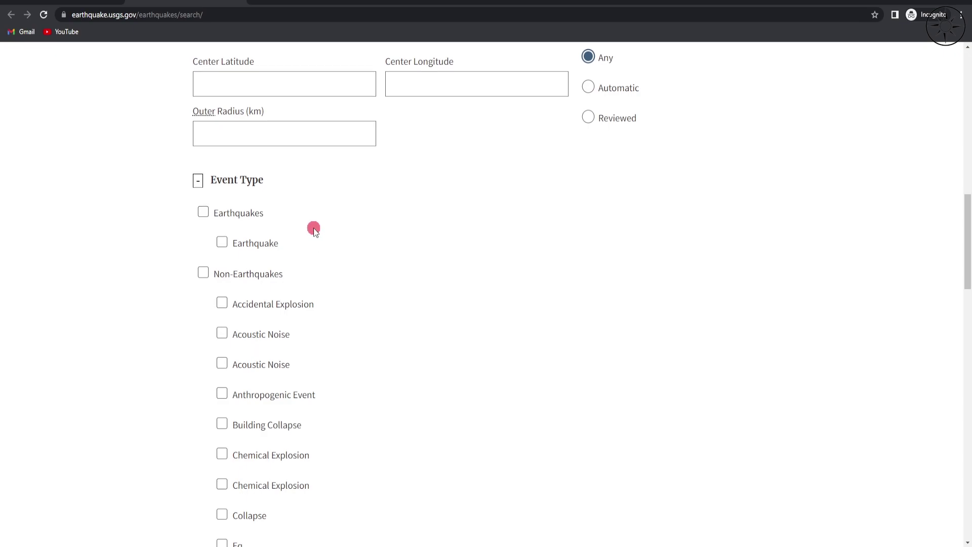
scroll(314, 227, down, 4)
scroll(282, 237, up, 2)
scroll(307, 176, down, 6)
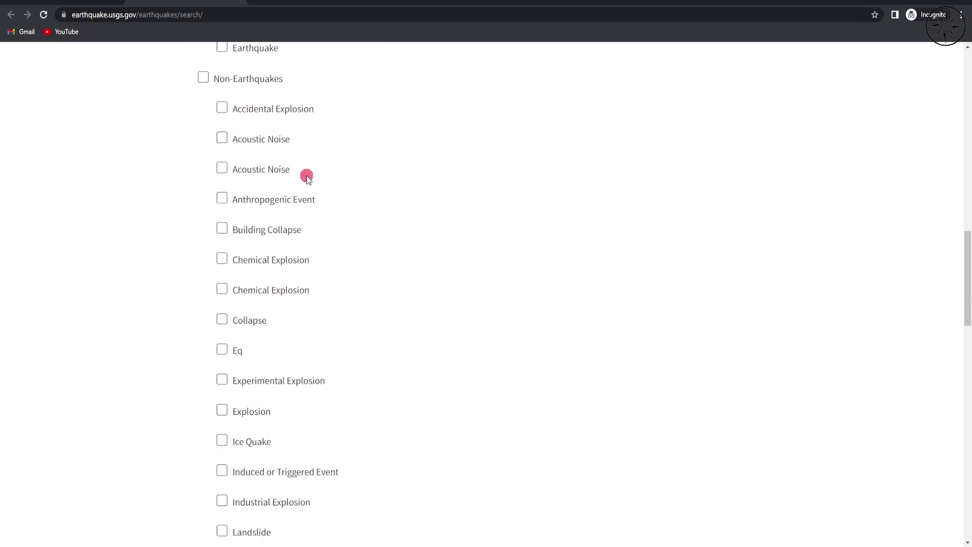
scroll(293, 220, down, 3)
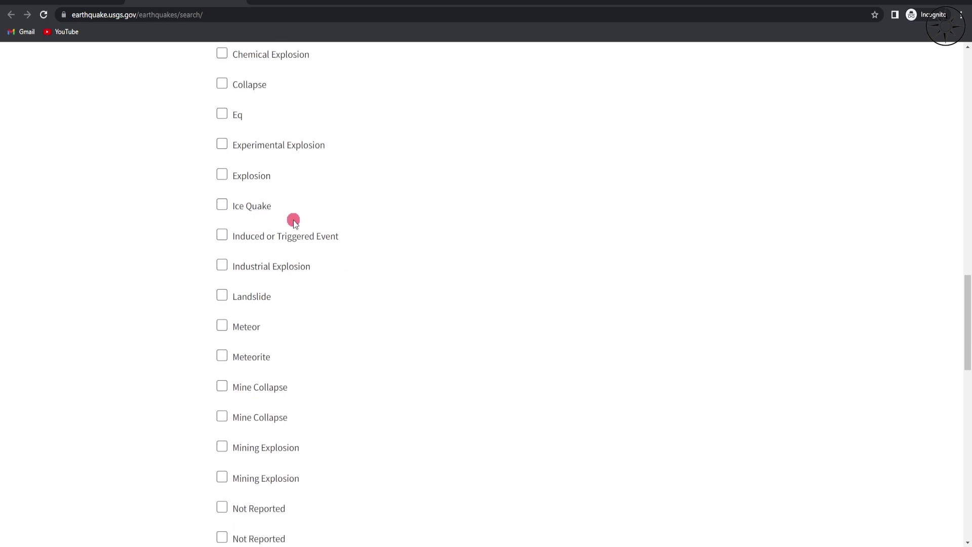
scroll(322, 268, down, 10)
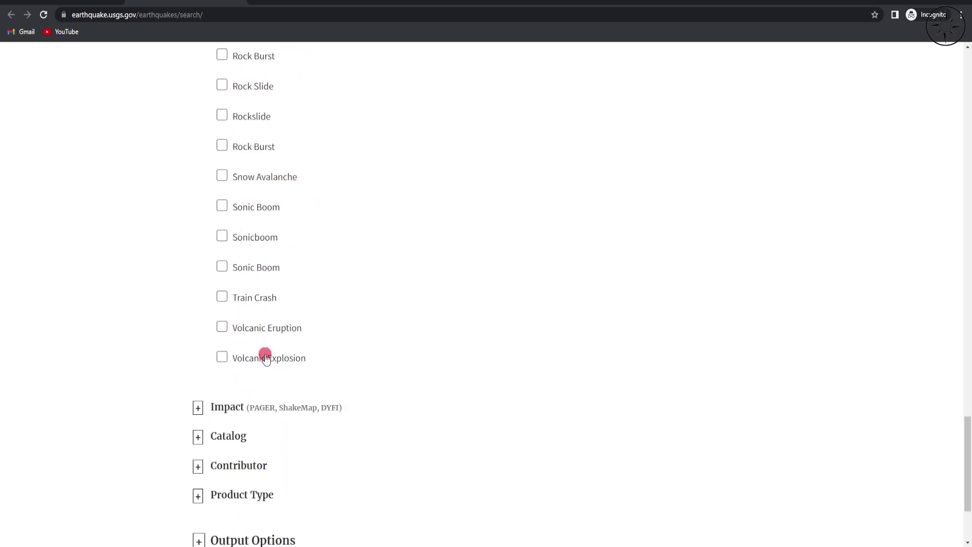
click(284, 406)
scroll(278, 273, down, 10)
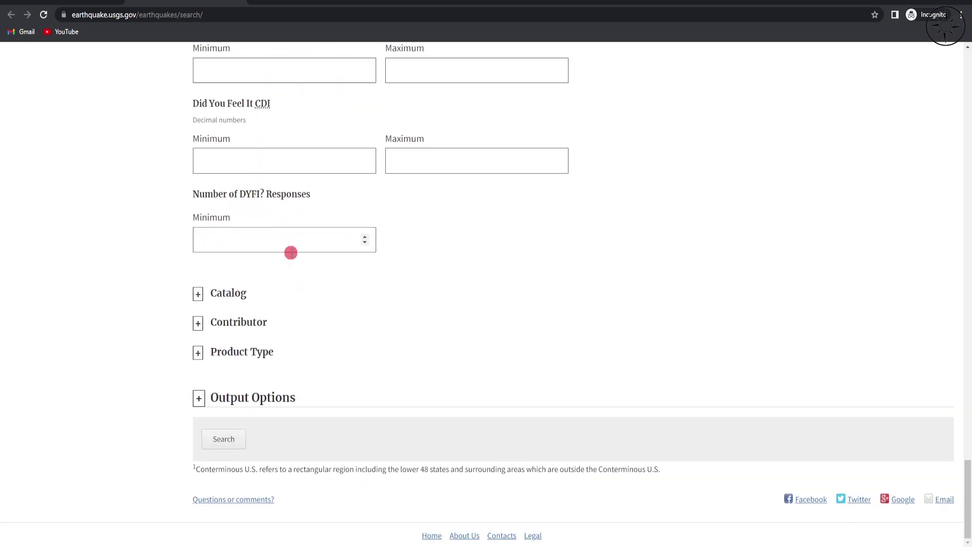
Expand the Catalog list and review the available catalogs.
click(198, 305)
scroll(154, 270, down, 10)
scroll(154, 268, down, 15)
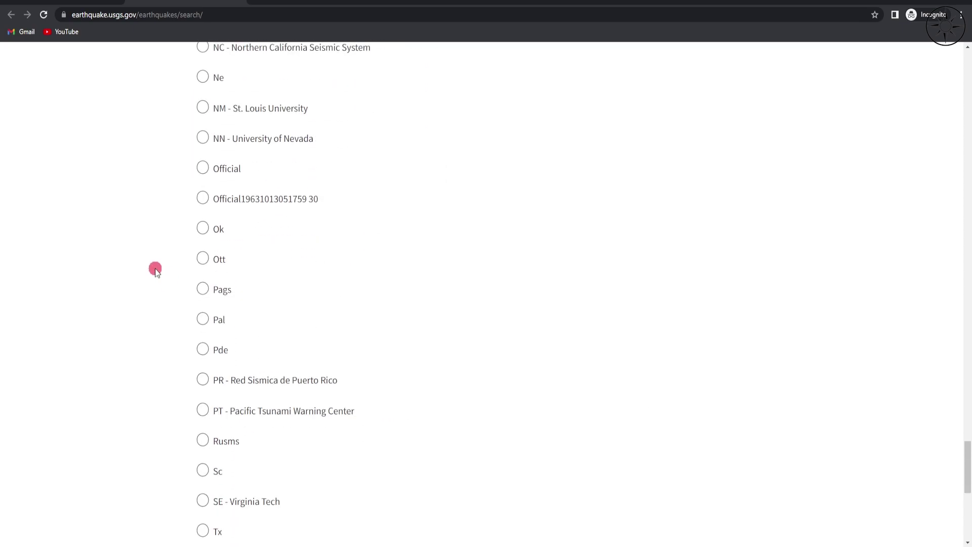
scroll(155, 268, up, 20)
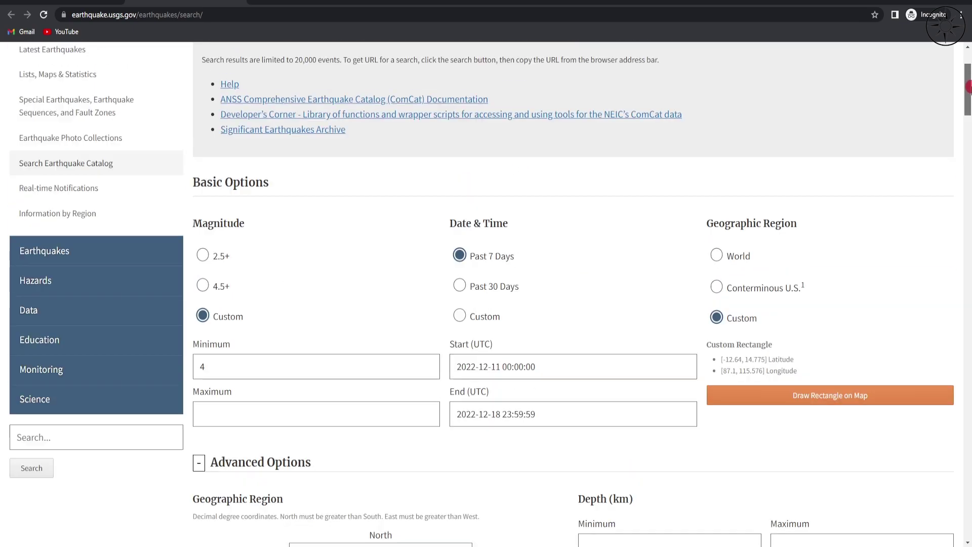
scroll(348, 226, down, 3)
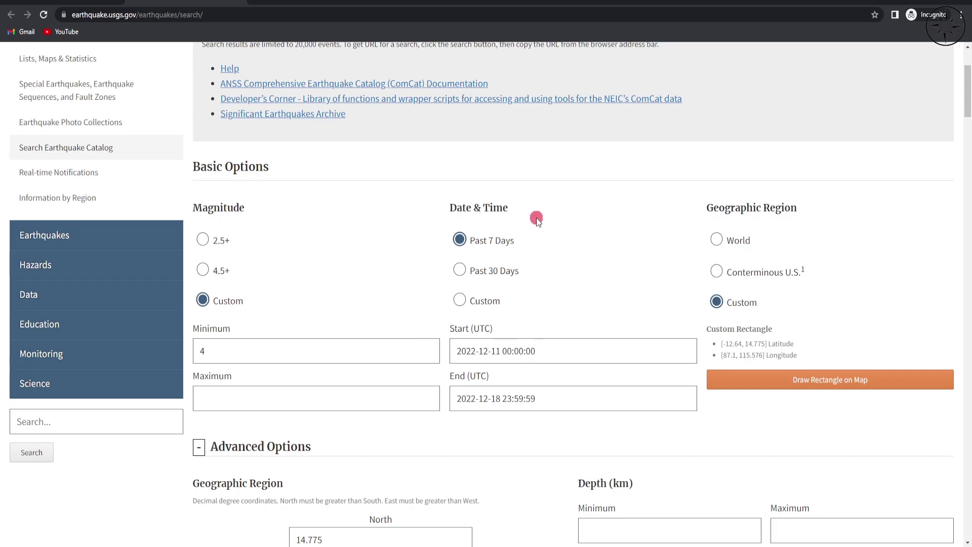
scroll(208, 457, down, 10)
click(226, 440)
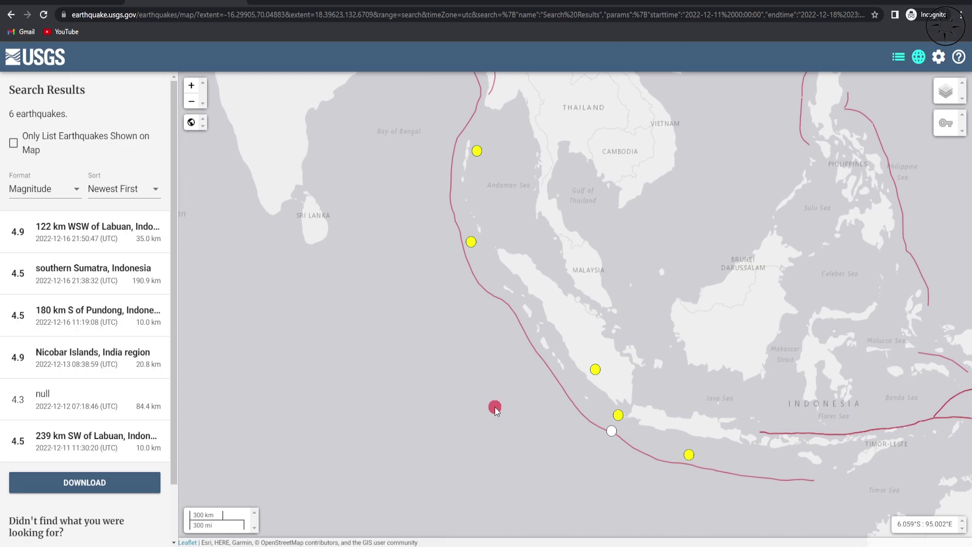
key(alt+Left)
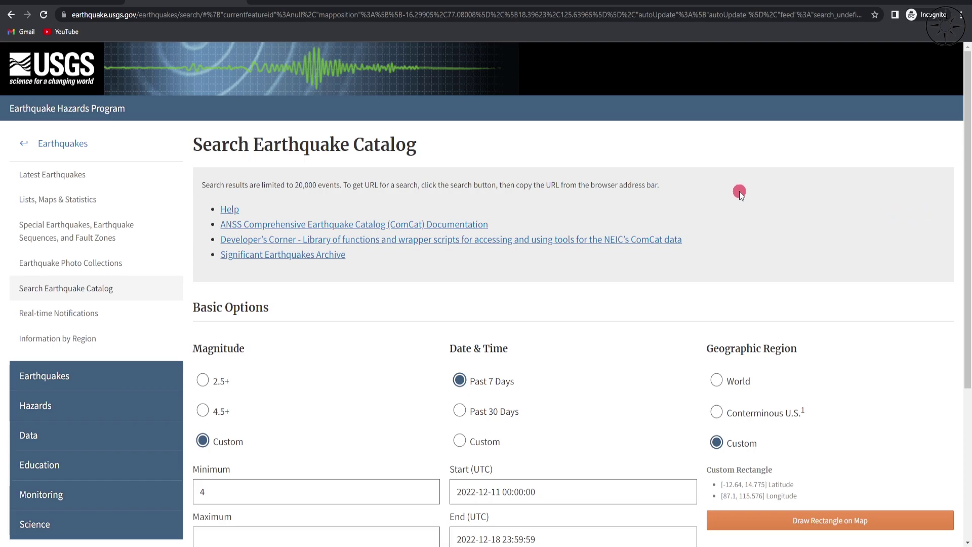
Limit the search to the past 30 days and run it, returning 48 earthquakes.
scroll(740, 192, down, 3)
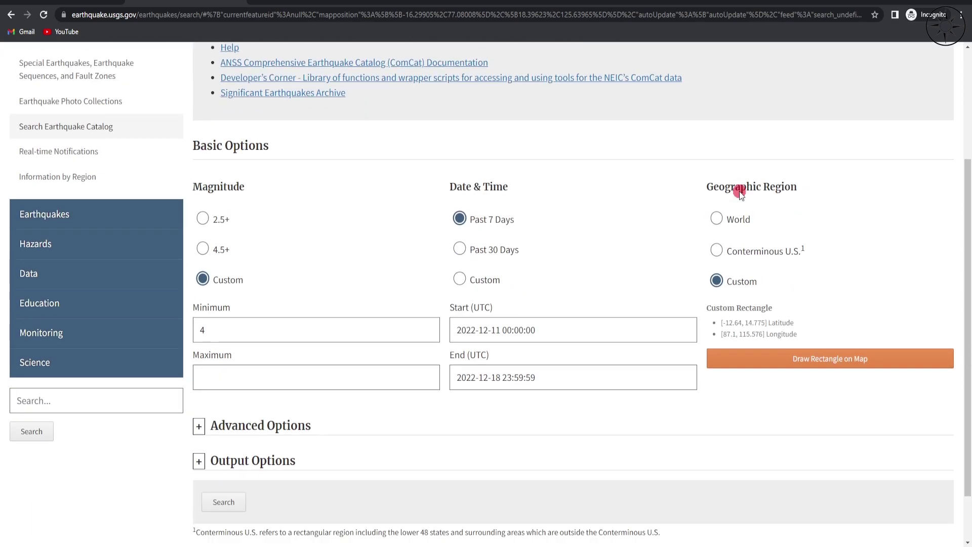
click(460, 249)
scroll(506, 291, down, 2)
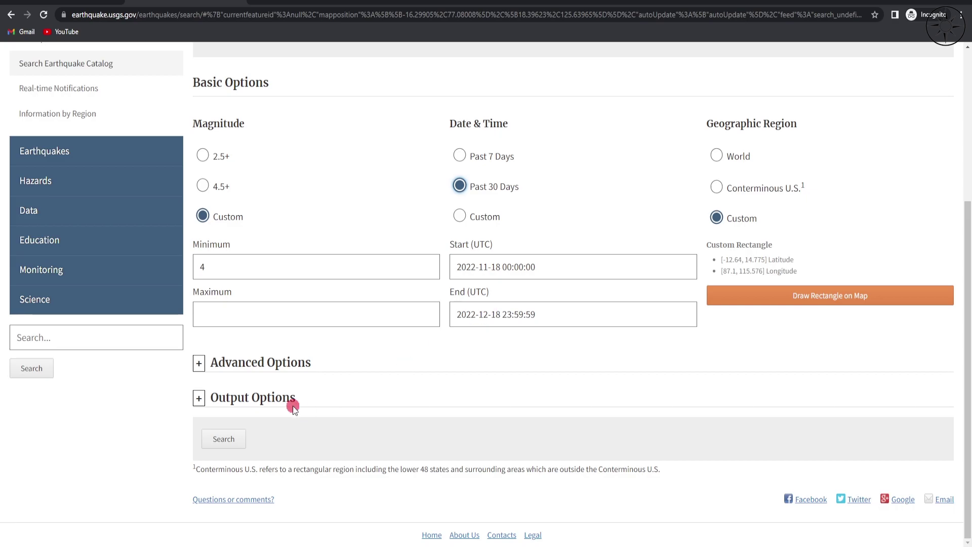
click(229, 441)
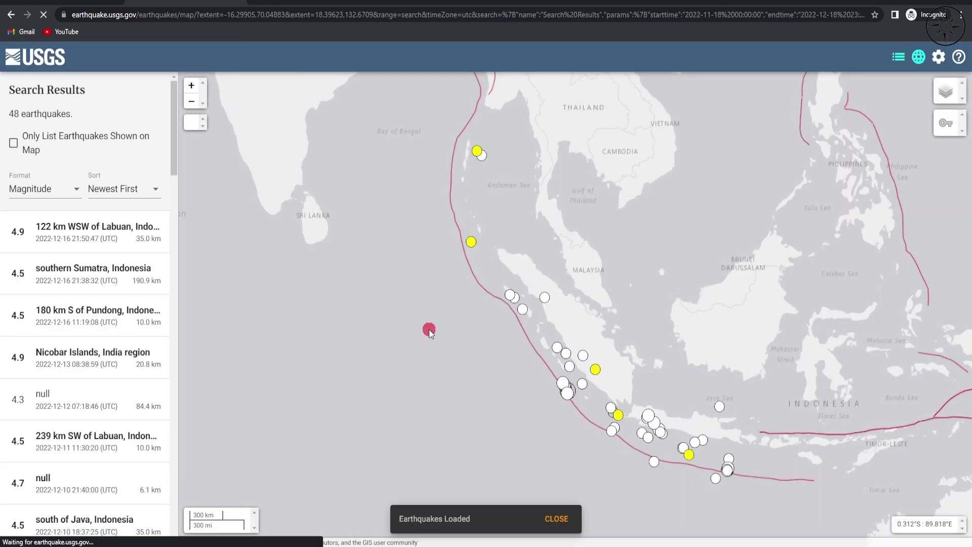
drag(565, 306, 547, 313)
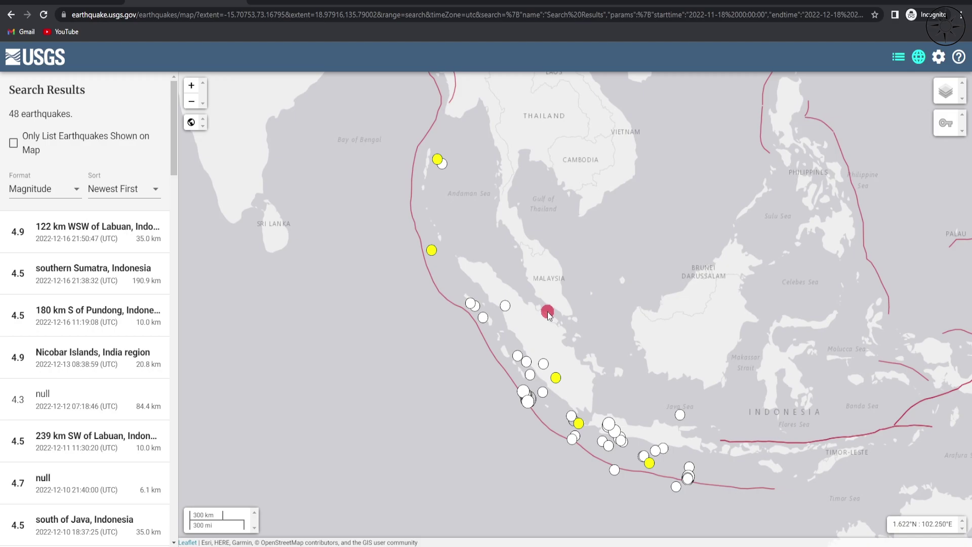
drag(572, 330, 547, 320)
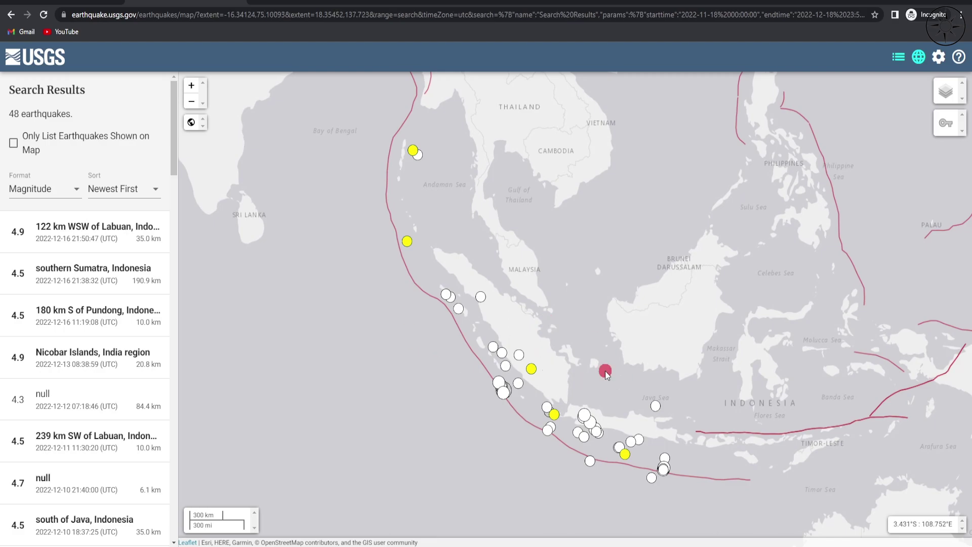
Check the earthquake list settings, then pan the results map.
click(938, 58)
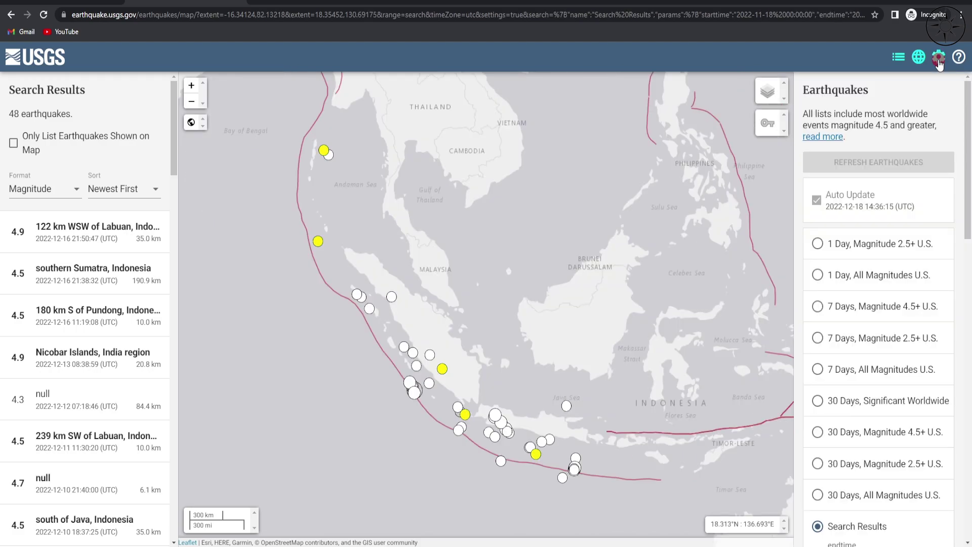
scroll(896, 270, down, 10)
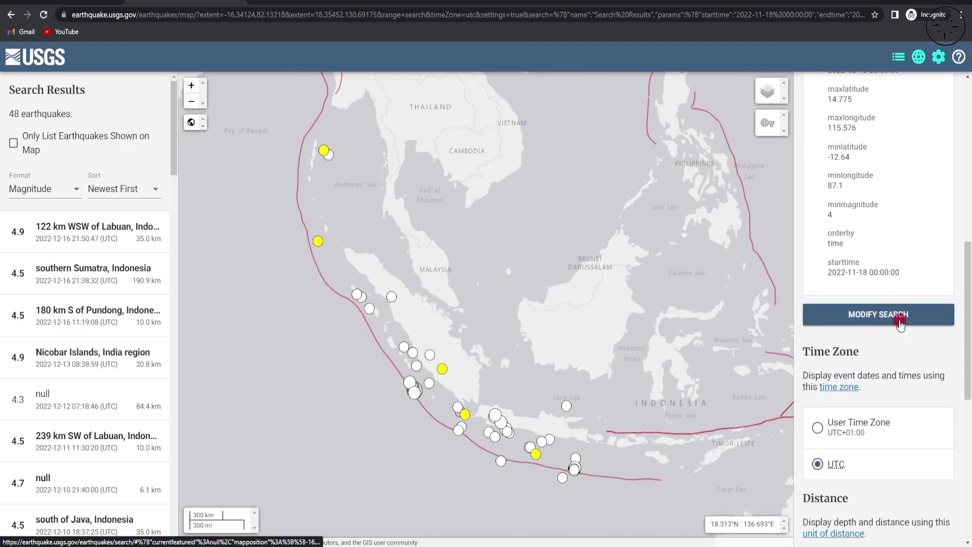
click(936, 57)
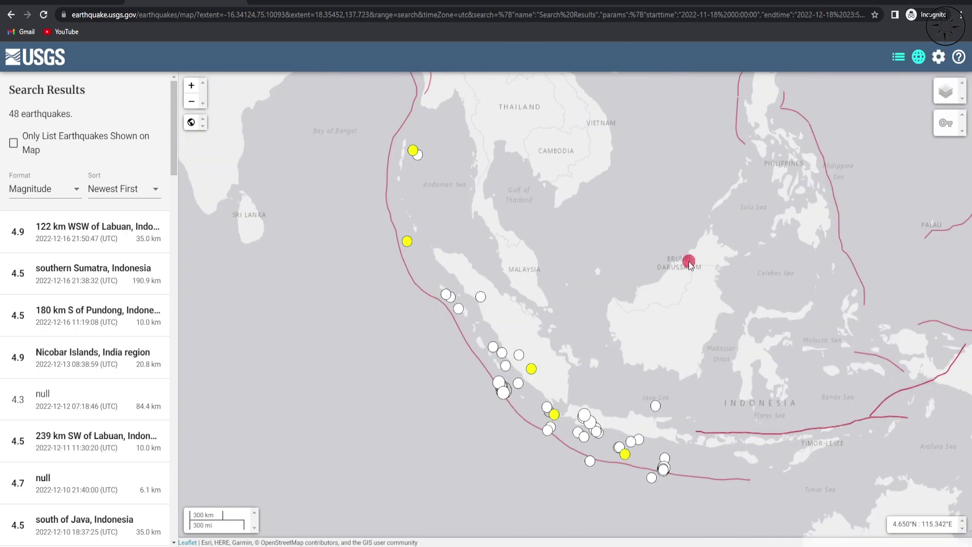
drag(689, 263, 655, 188)
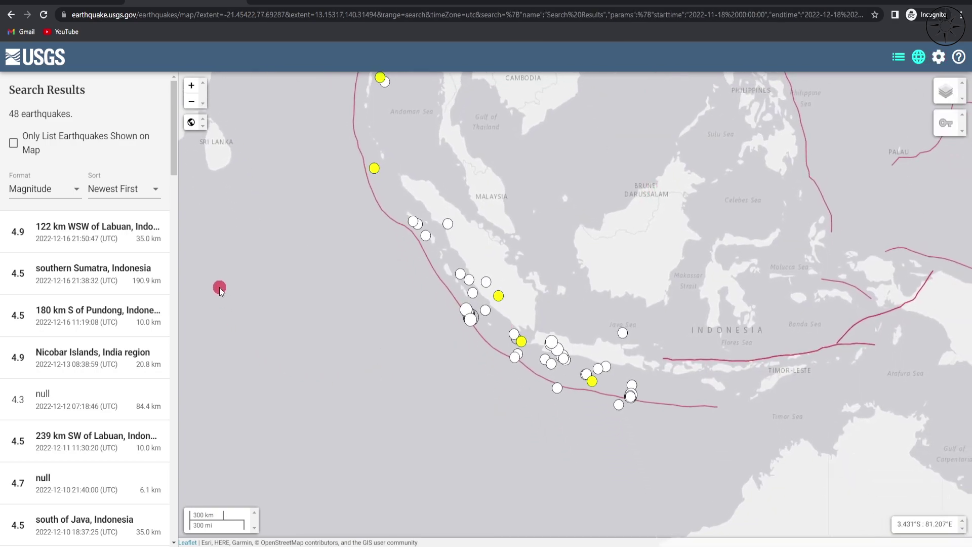
Download the 48 results as query.csv and view it in the earthquakes folder.
scroll(156, 255, down, 15)
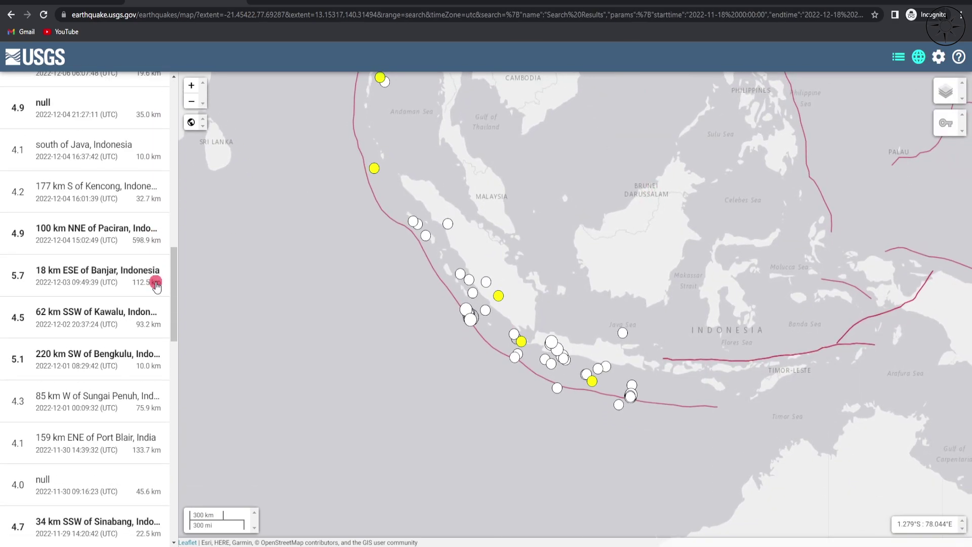
scroll(156, 285, down, 15)
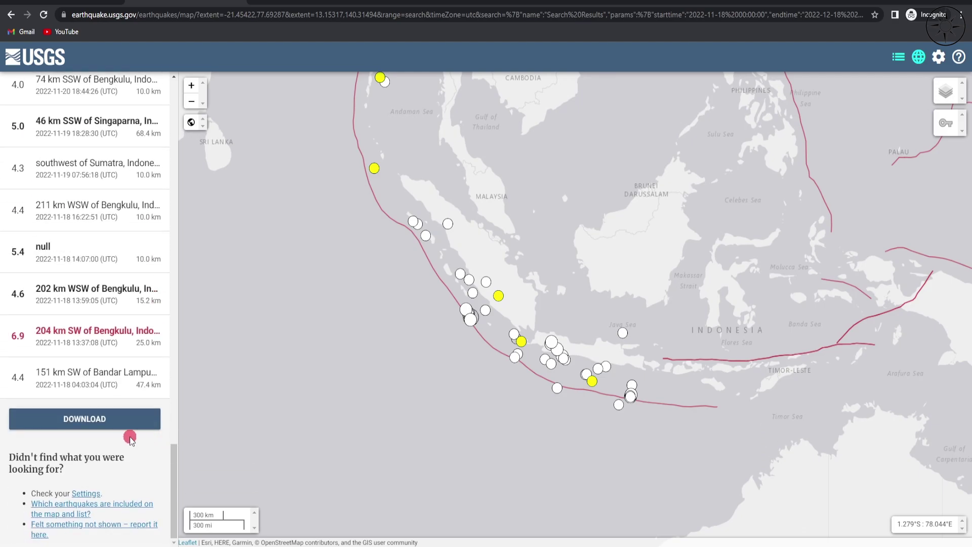
click(87, 418)
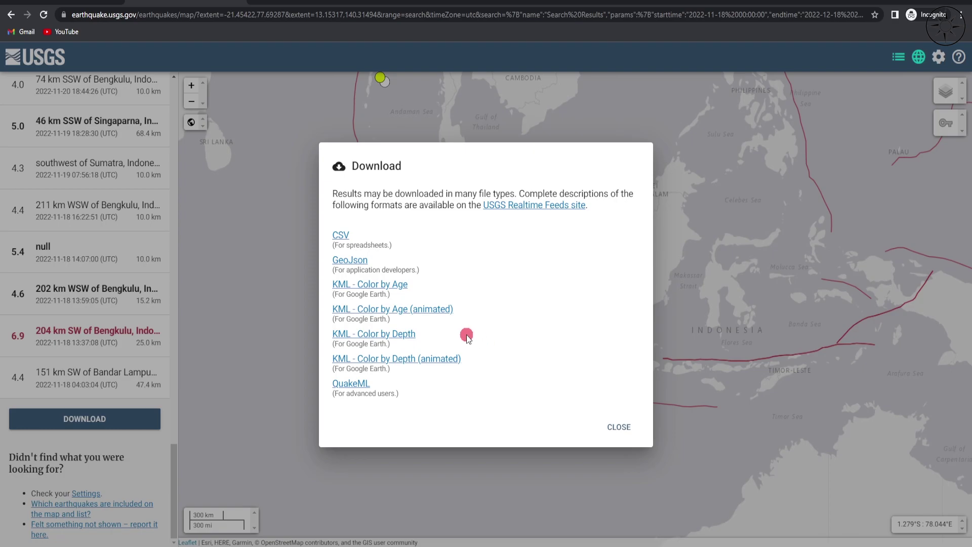
click(342, 236)
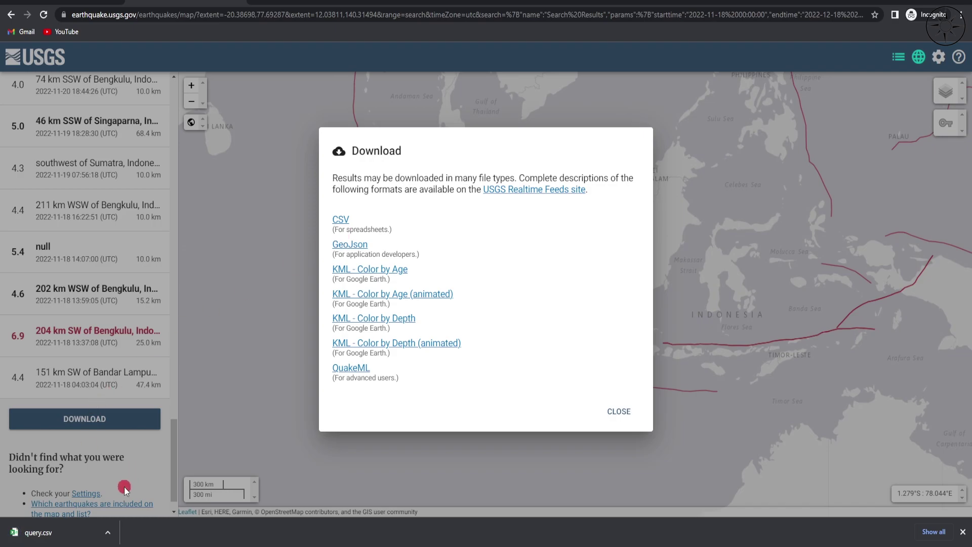
key(alt+Tab)
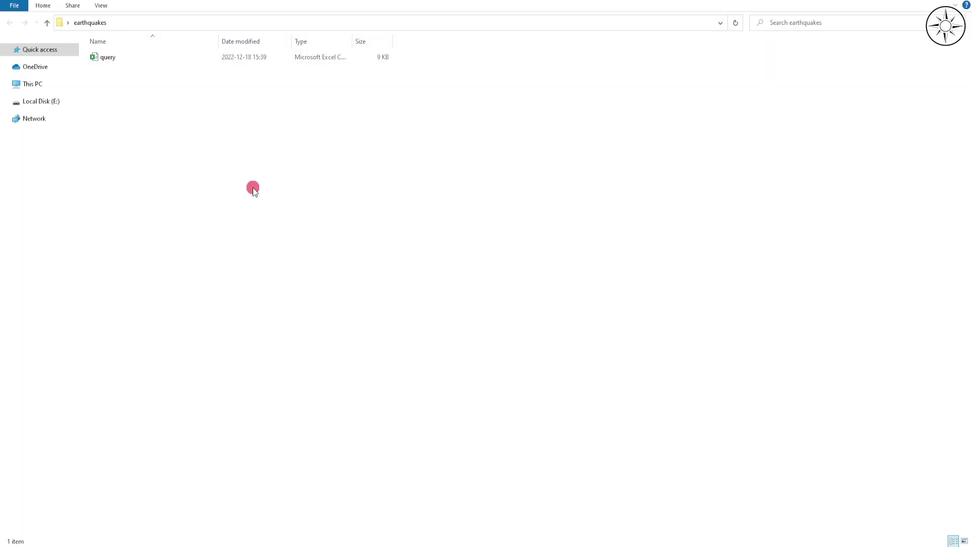
Open query.csv from the earthquakes folder to review it.
double_click(221, 58)
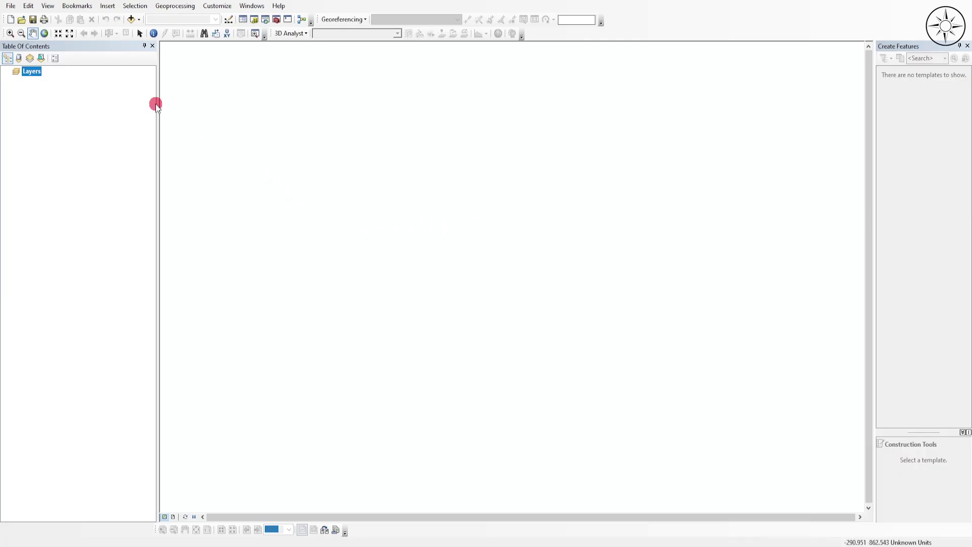
Add the query.csv table from the earthquakes folder to the ArcMap document.
click(130, 19)
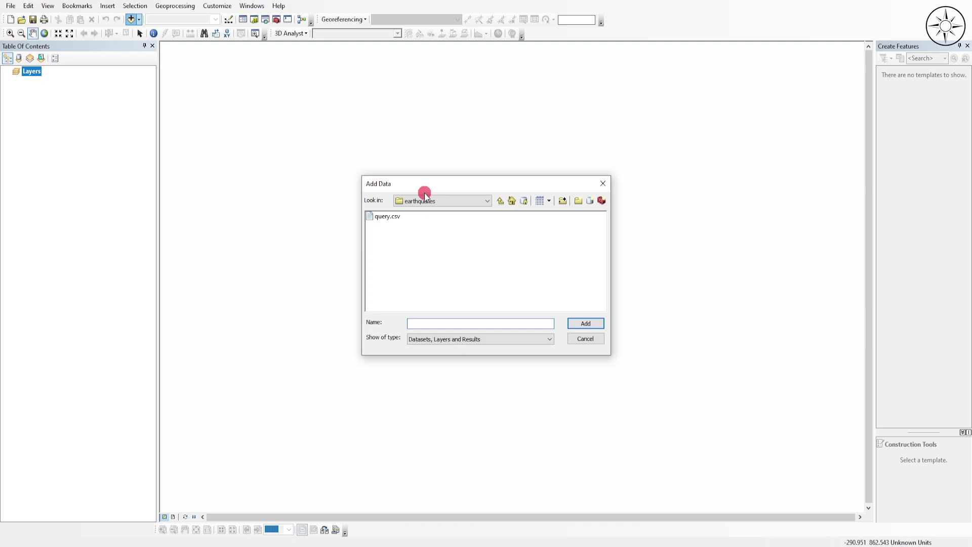
click(387, 218)
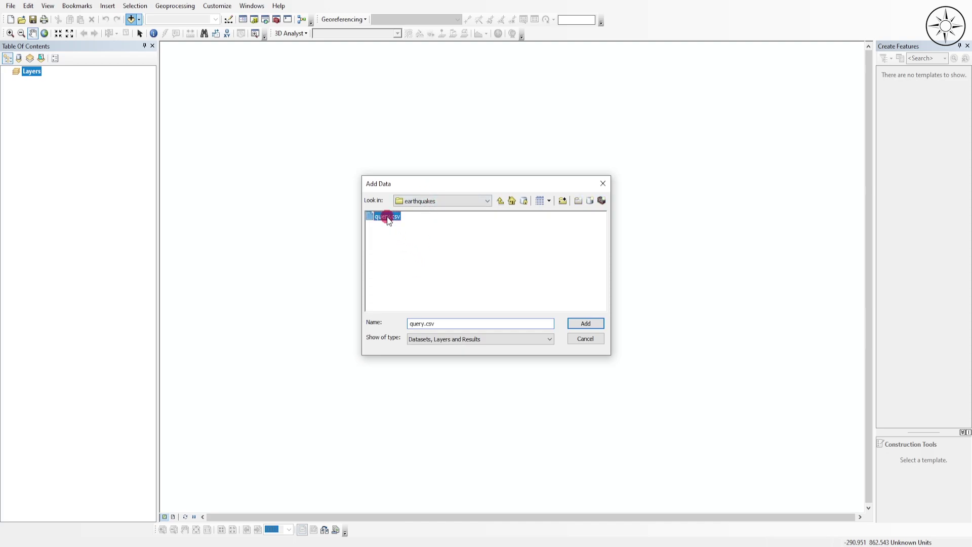
click(594, 324)
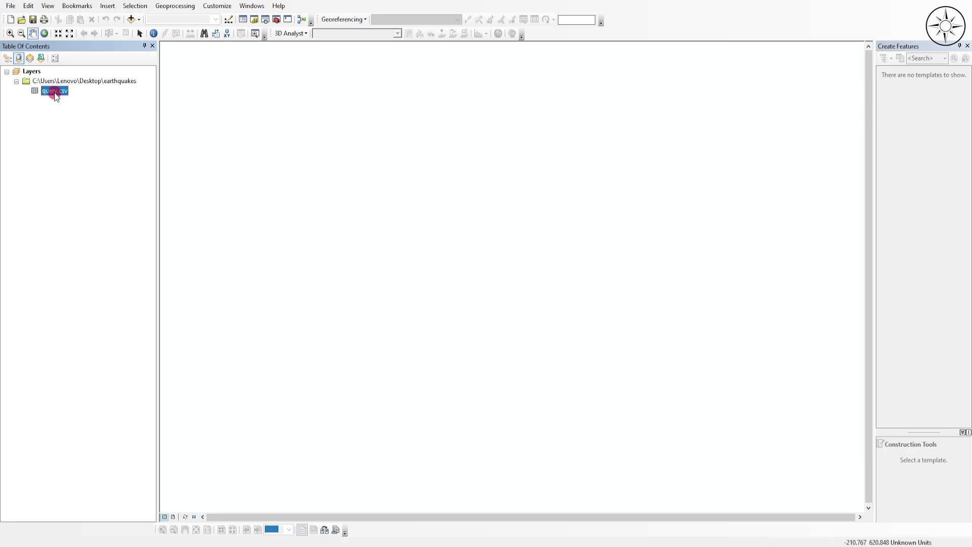
right_click(56, 97)
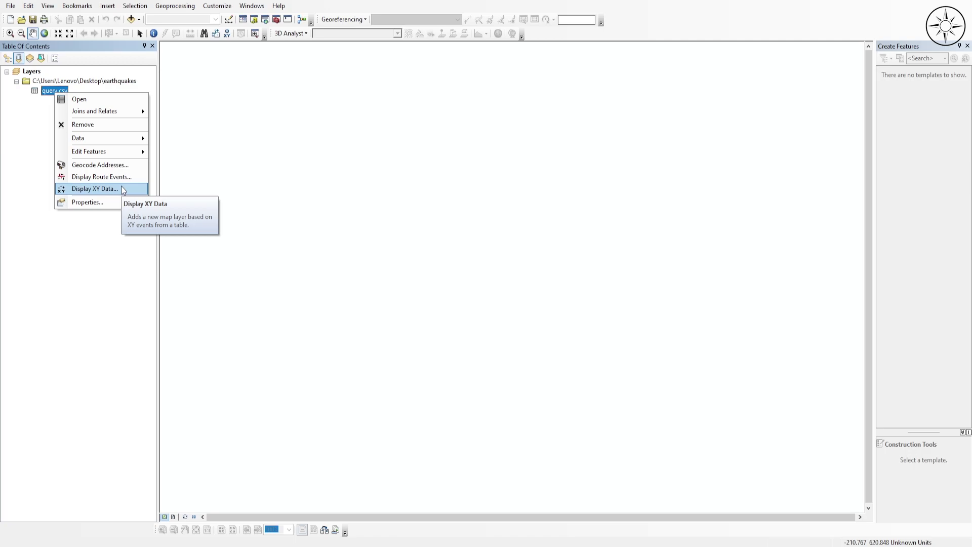
Display query.csv as XY data, using mag as the Z field.
click(95, 188)
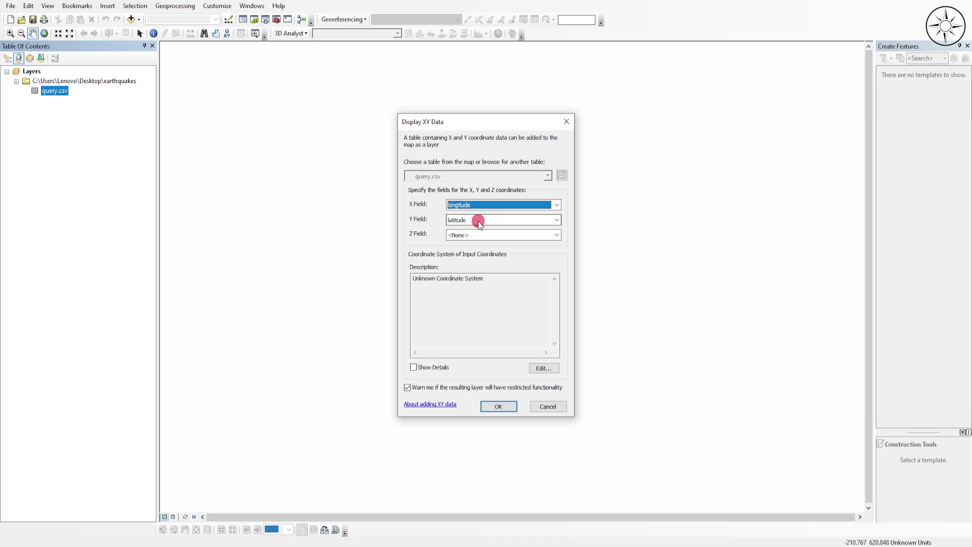
click(557, 235)
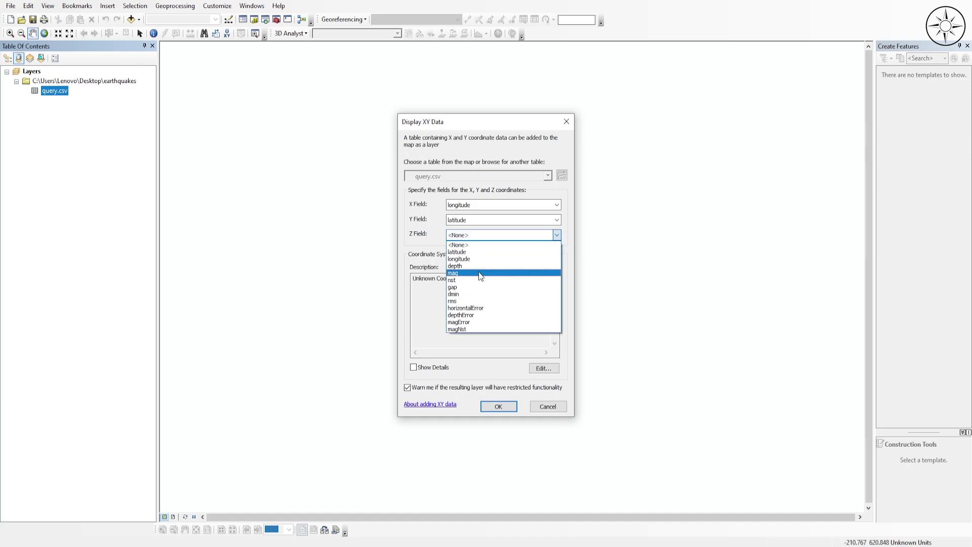
click(479, 273)
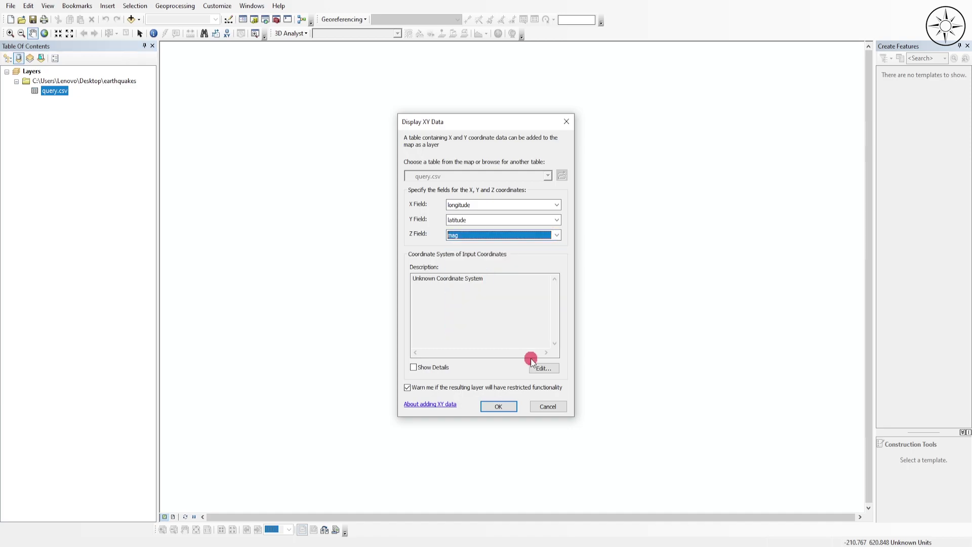
Set the input coordinate system to GCS_WGS_1984 and add the earthquake points.
click(542, 368)
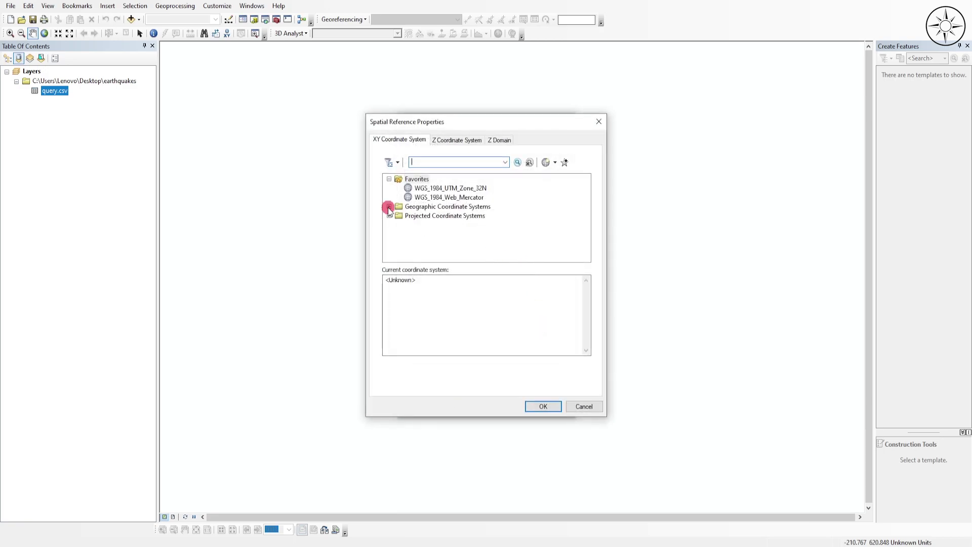
click(389, 207)
scroll(481, 217, down, 3)
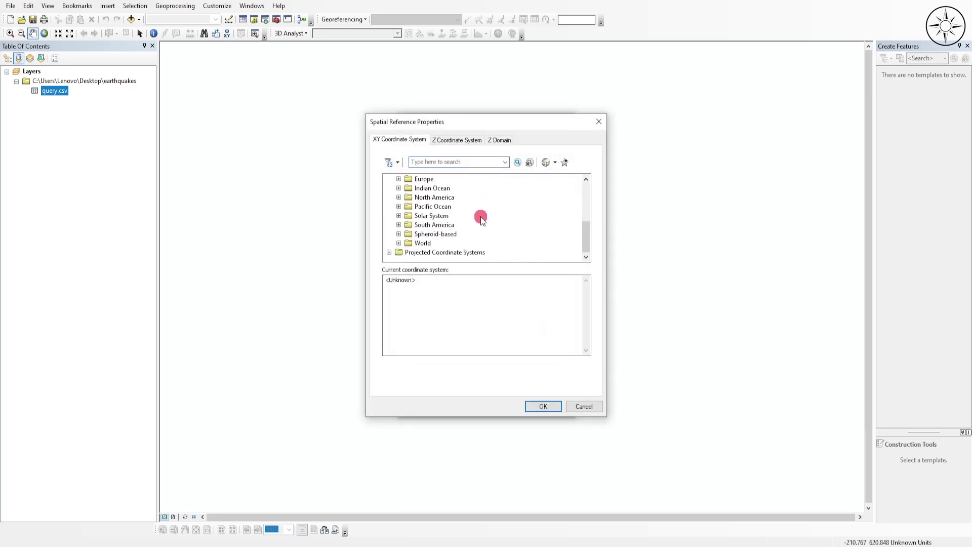
click(398, 243)
scroll(446, 216, down, 3)
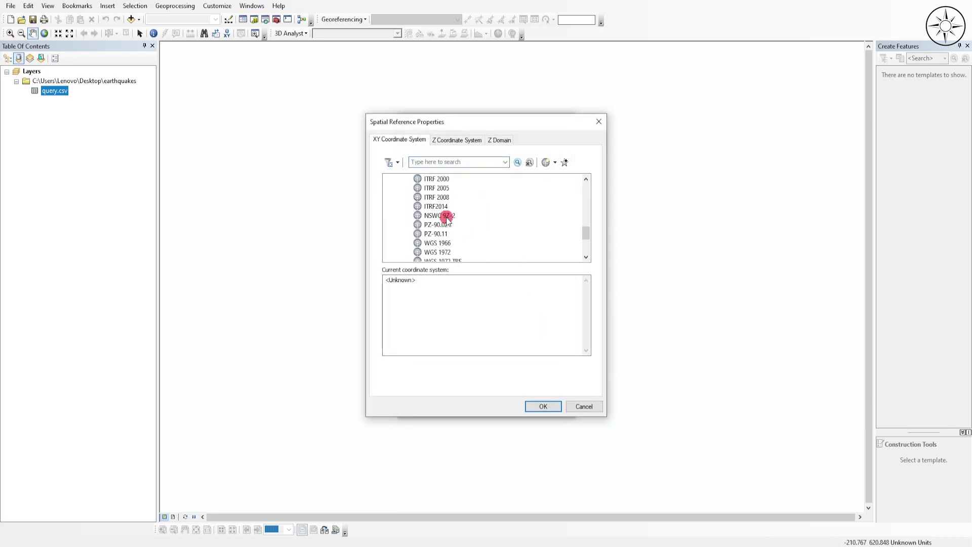
scroll(447, 220, down, 2)
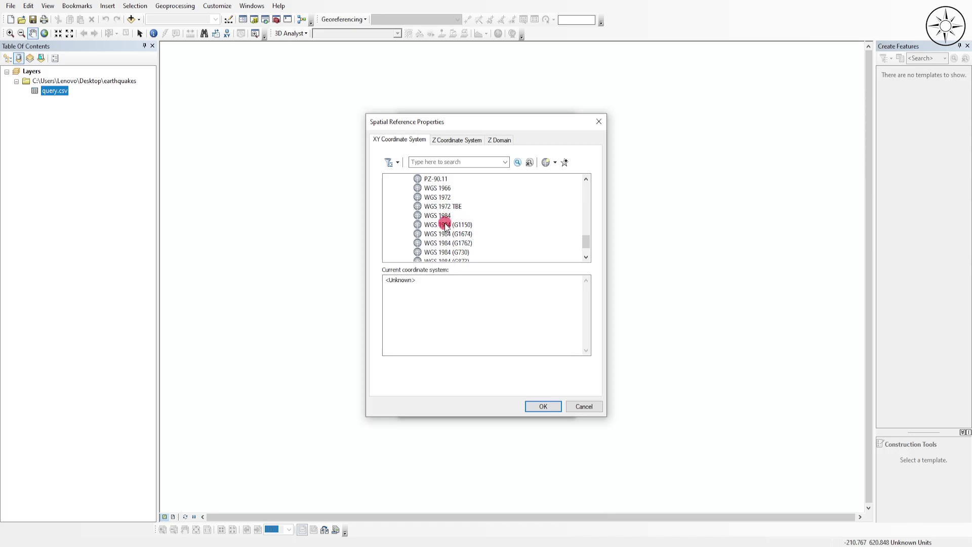
click(439, 215)
click(542, 406)
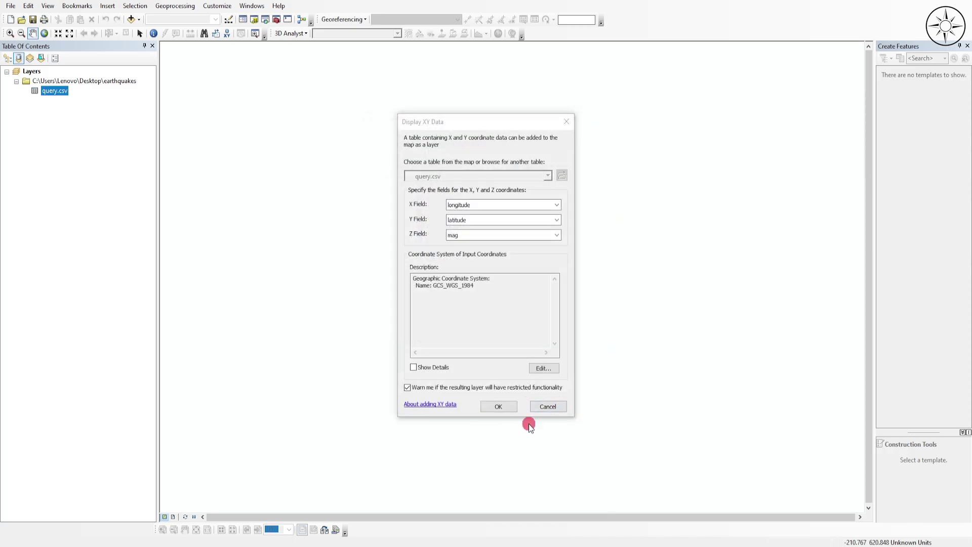
click(500, 407)
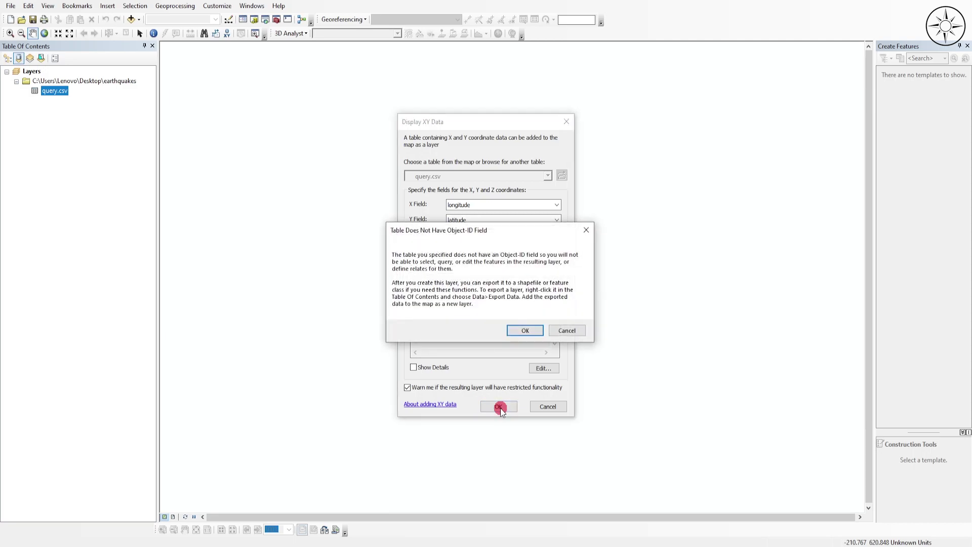
Dismiss the Object-ID warning and add the Océans et bathymétrie ocean basemap beneath the points.
click(523, 330)
scroll(505, 289, up, 2)
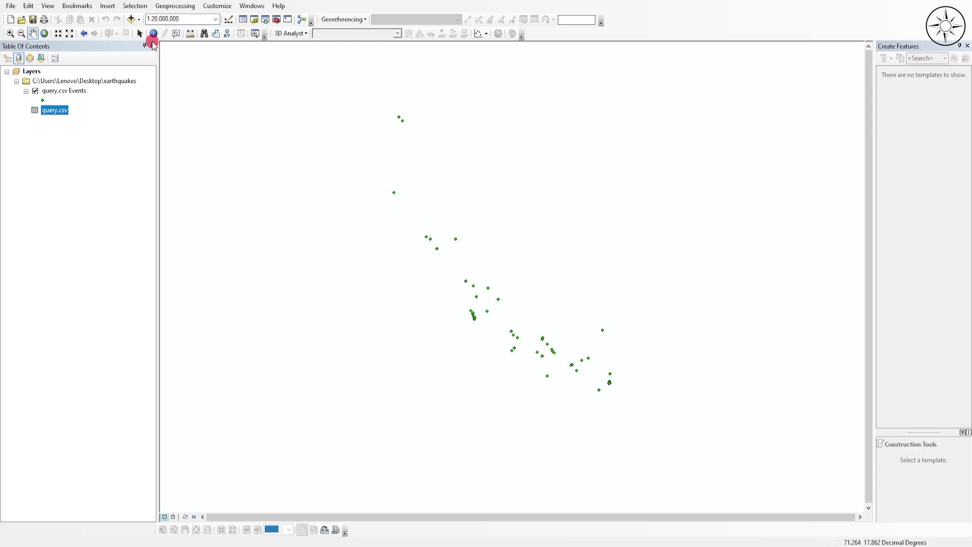
click(138, 20)
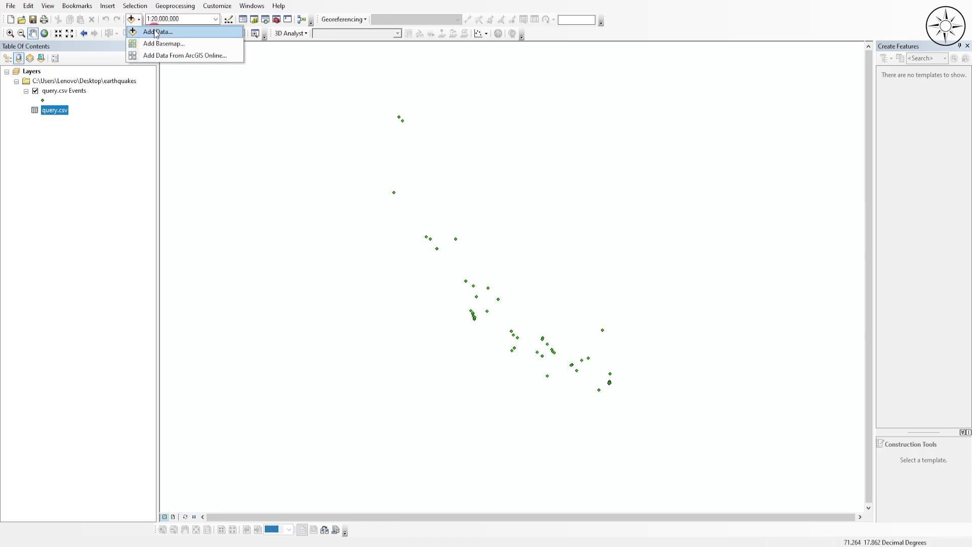
click(163, 44)
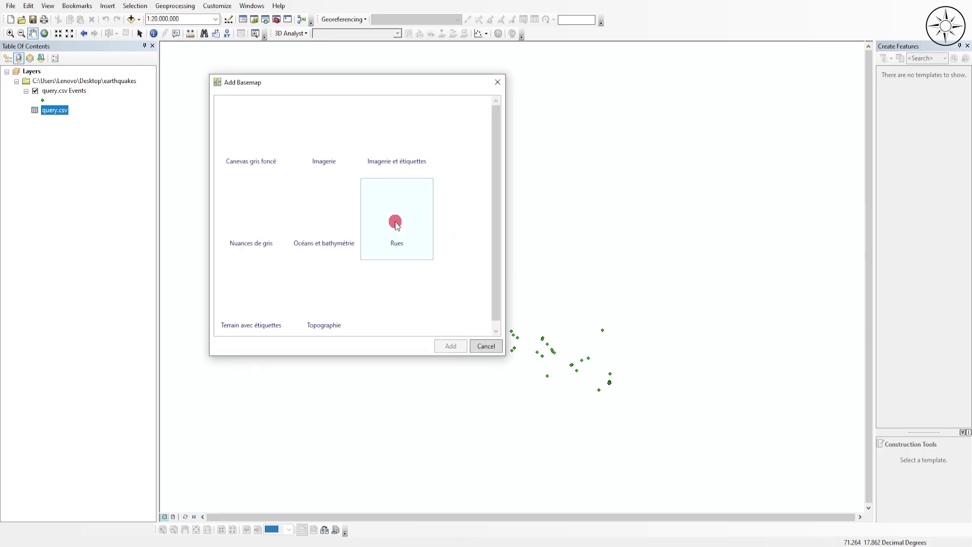
click(333, 218)
click(445, 343)
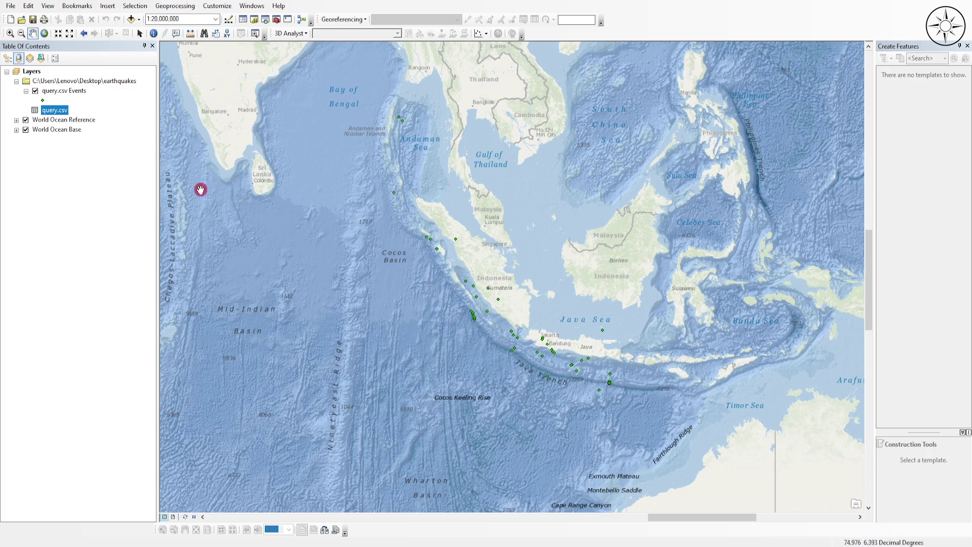
List layers by drawing order and open the query.csv Events symbology properties.
click(7, 58)
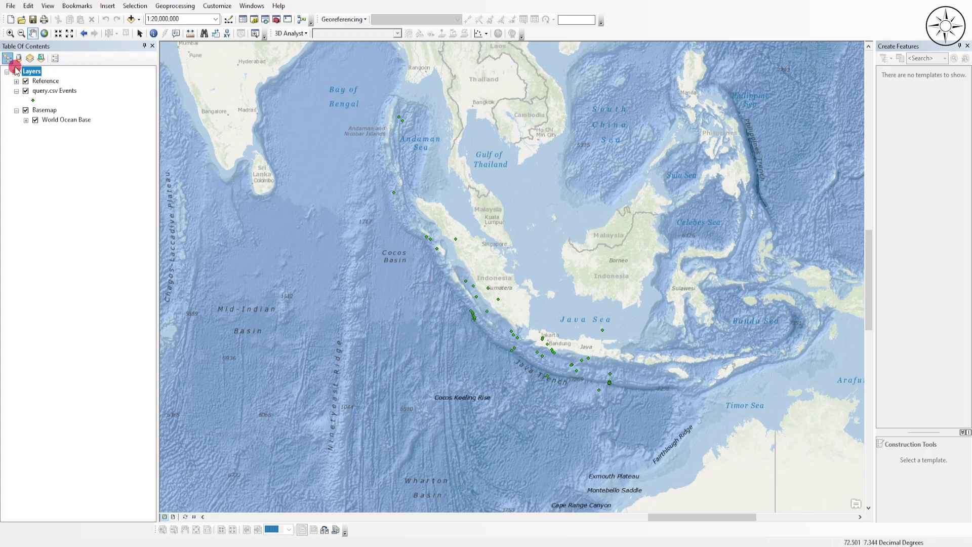
right_click(63, 91)
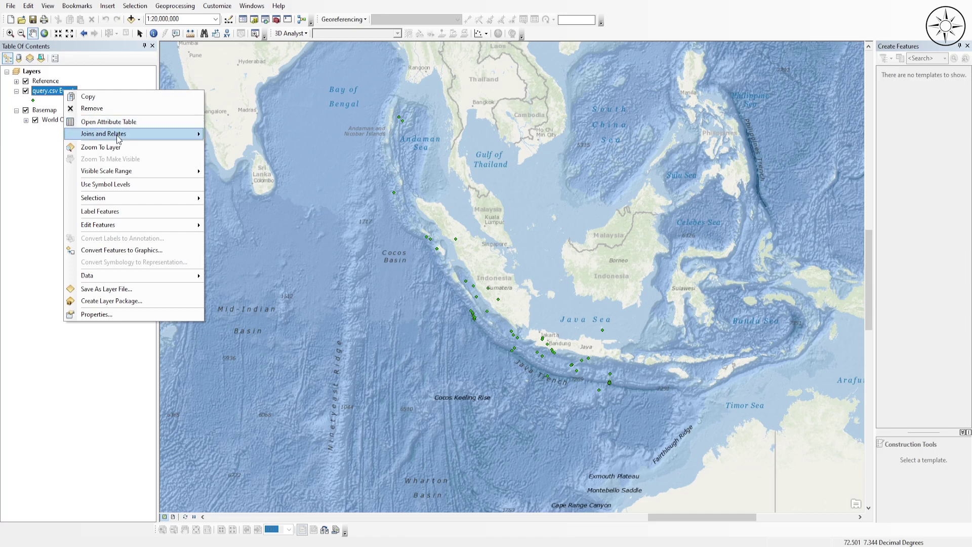
click(120, 310)
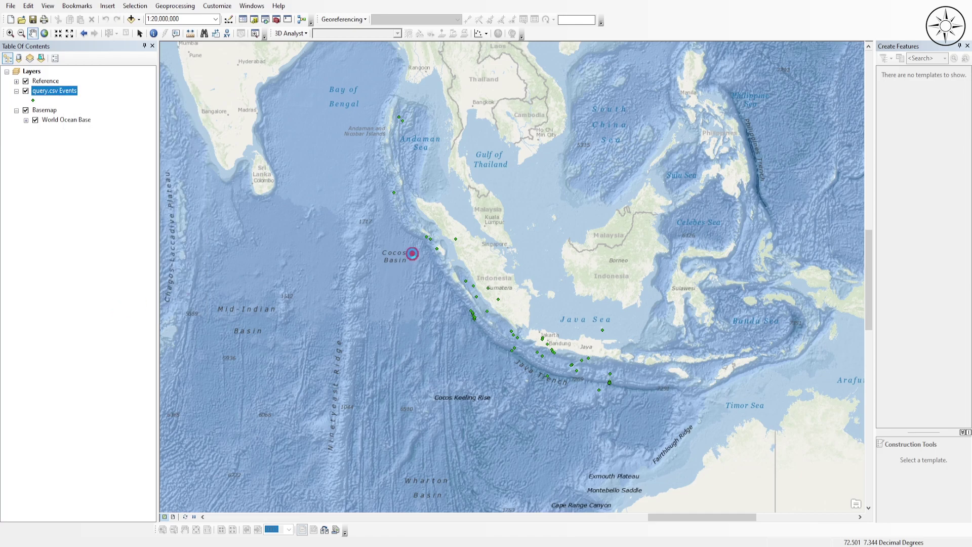
click(441, 141)
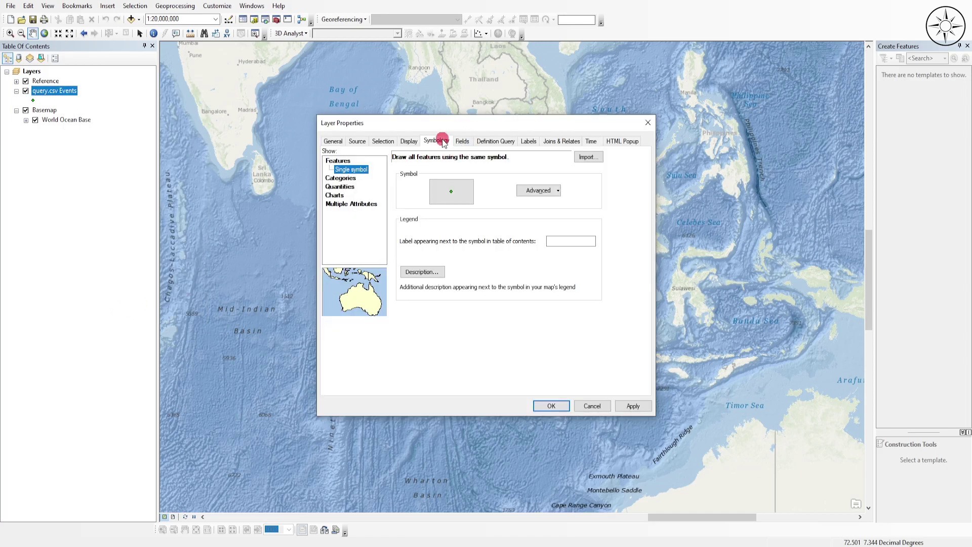
Use graduated colours on mag with 3 Natural Breaks classes and choose a colour ramp.
click(341, 186)
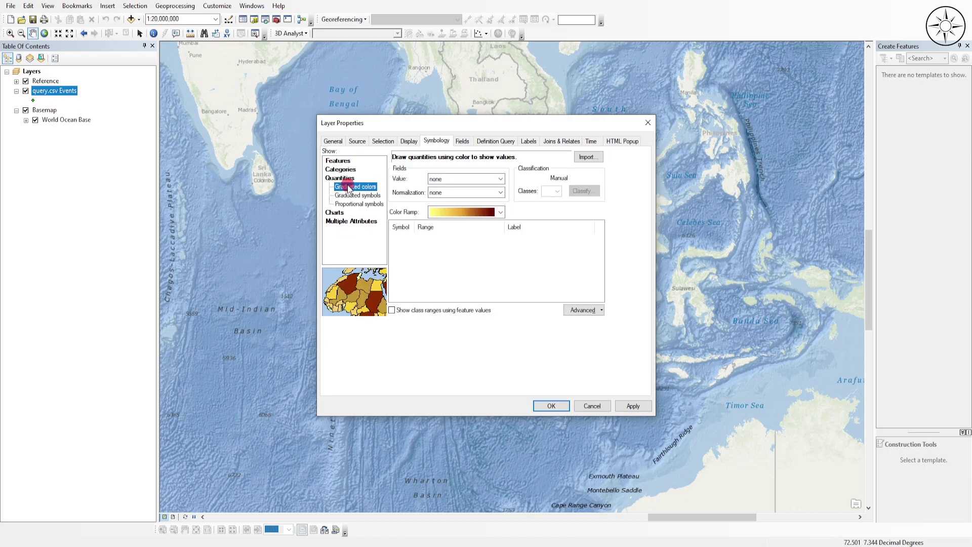
click(499, 178)
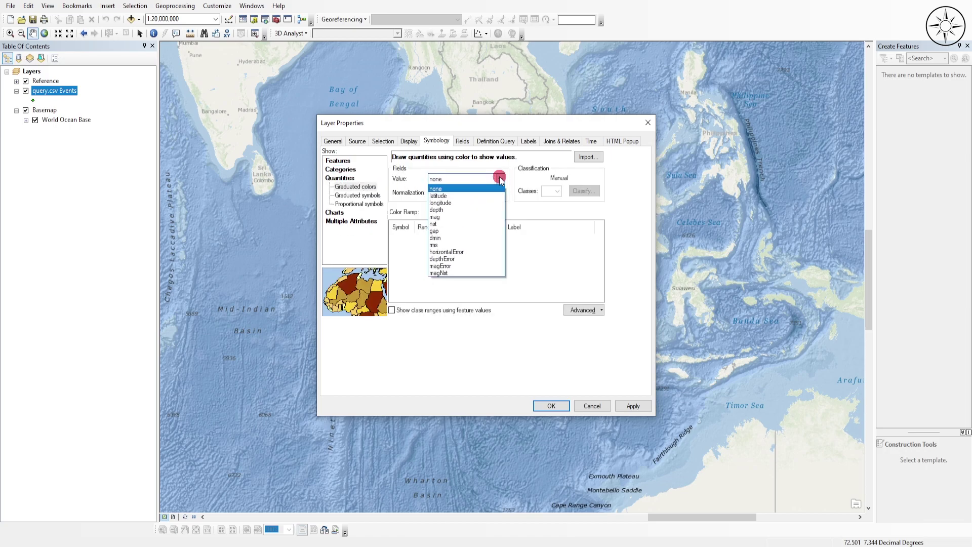
click(455, 216)
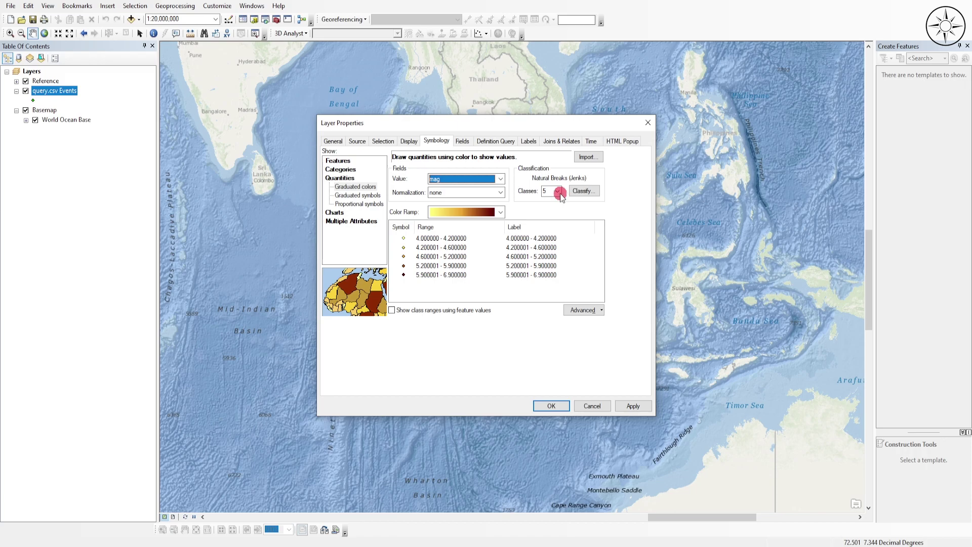
click(560, 193)
click(550, 210)
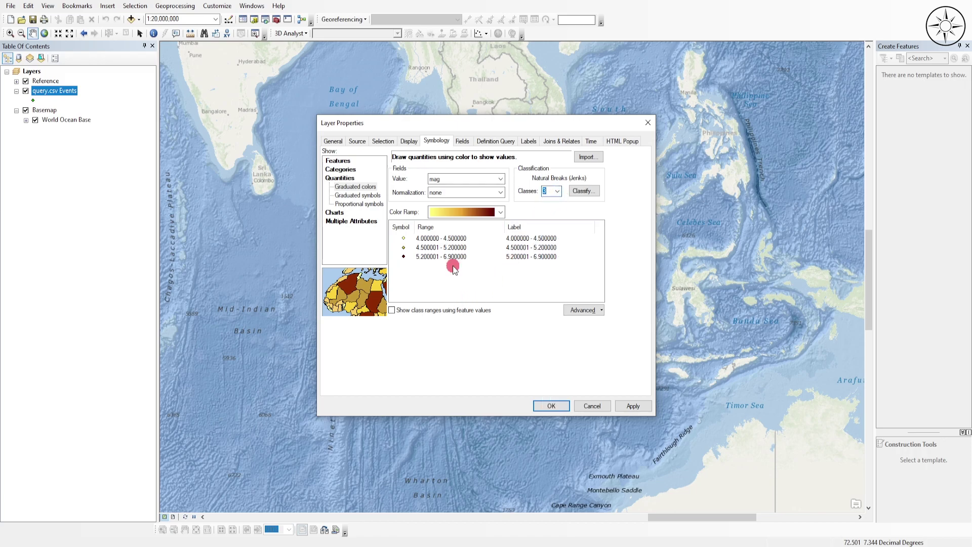
click(403, 238)
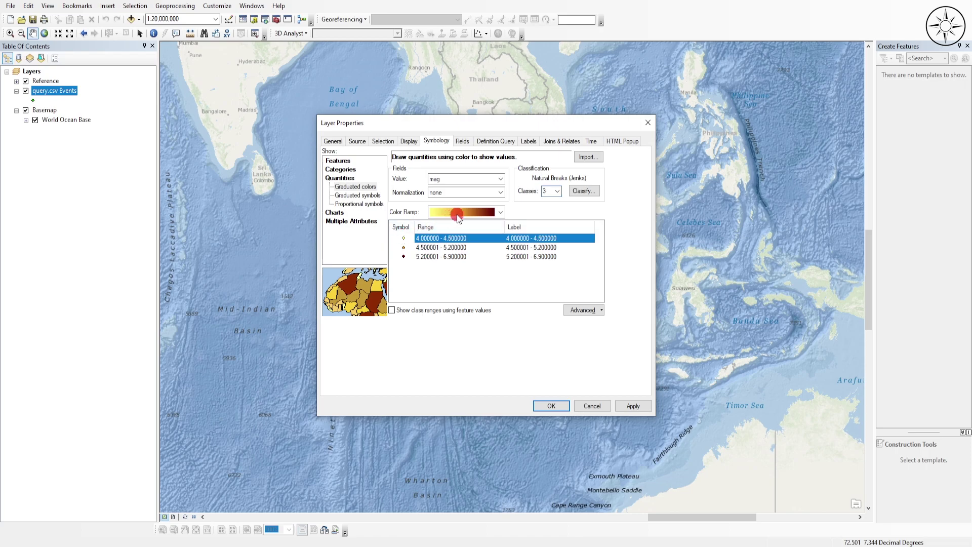
click(500, 212)
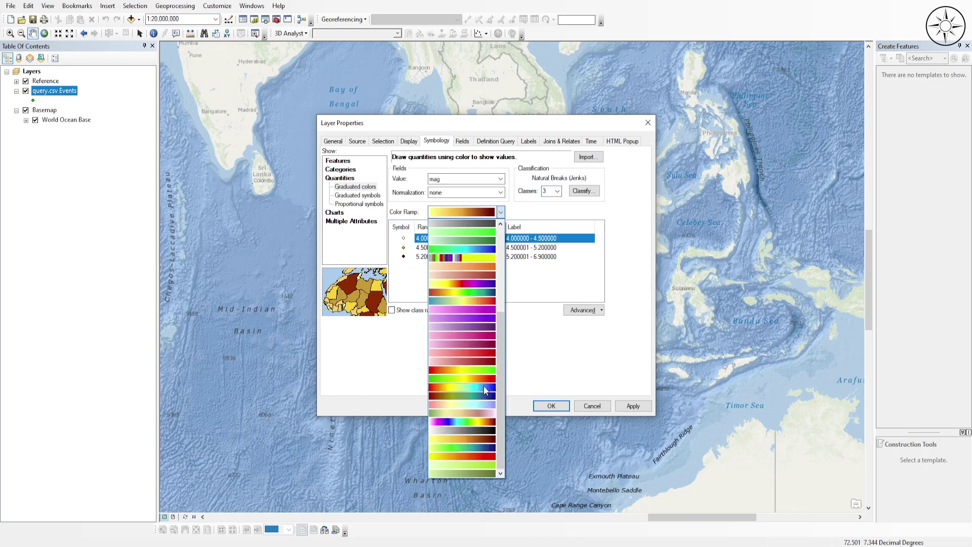
Apply the green-yellow-red colour ramp and enlarge the green 4.0–4.5 and yellow 4.5–5.2 class symbols.
click(476, 380)
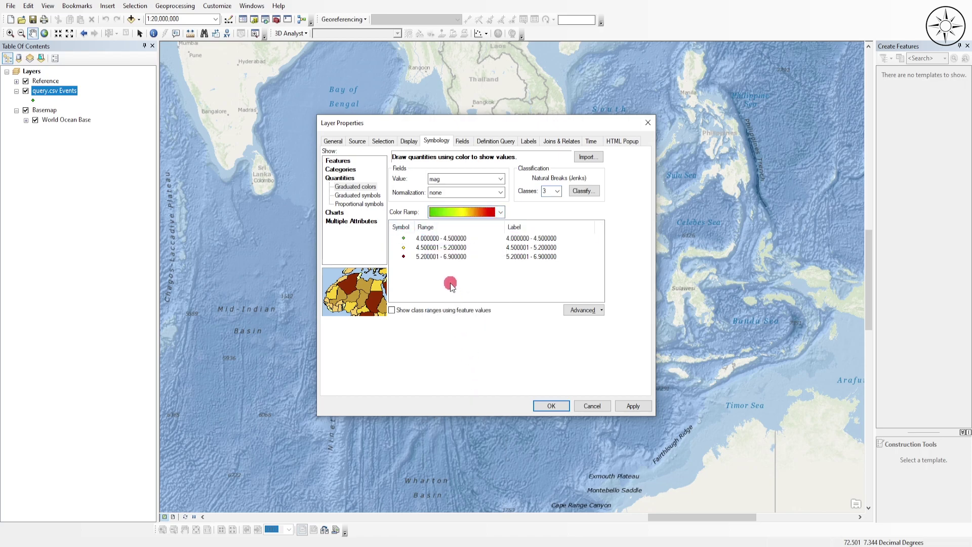
double_click(403, 237)
click(336, 198)
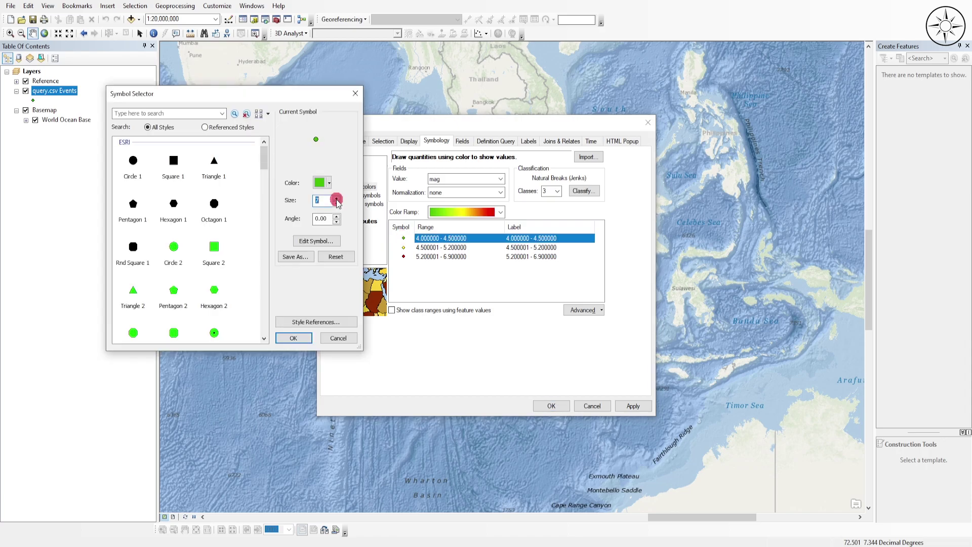
click(304, 338)
double_click(404, 249)
click(337, 198)
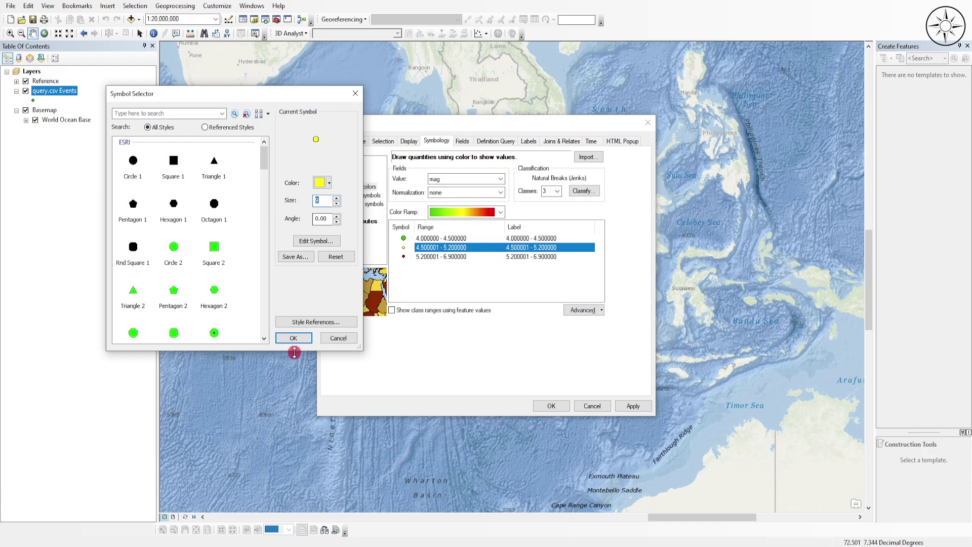
click(294, 337)
Make the red 5.2–6.9 symbol the largest and apply the graduated symbology to the layer.
double_click(403, 257)
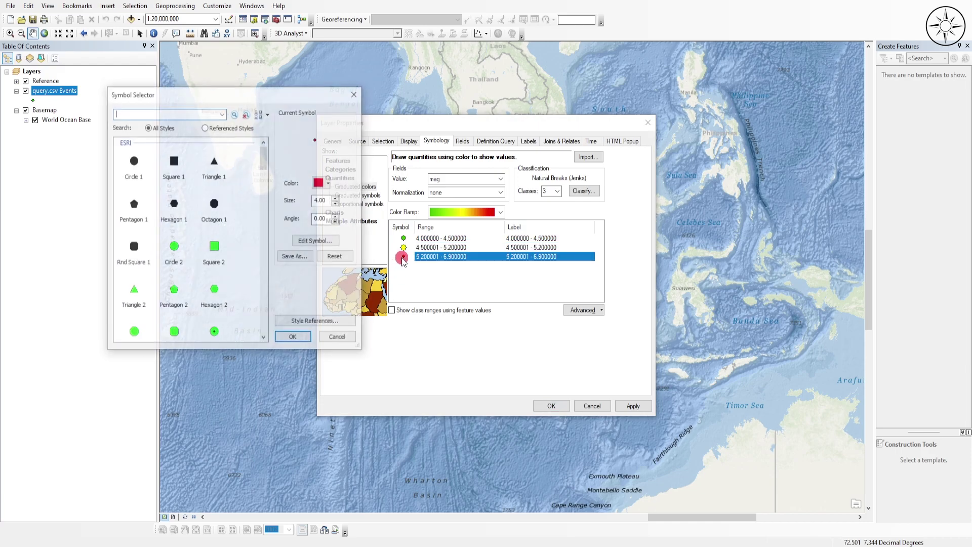
click(336, 197)
click(337, 197)
click(337, 197)
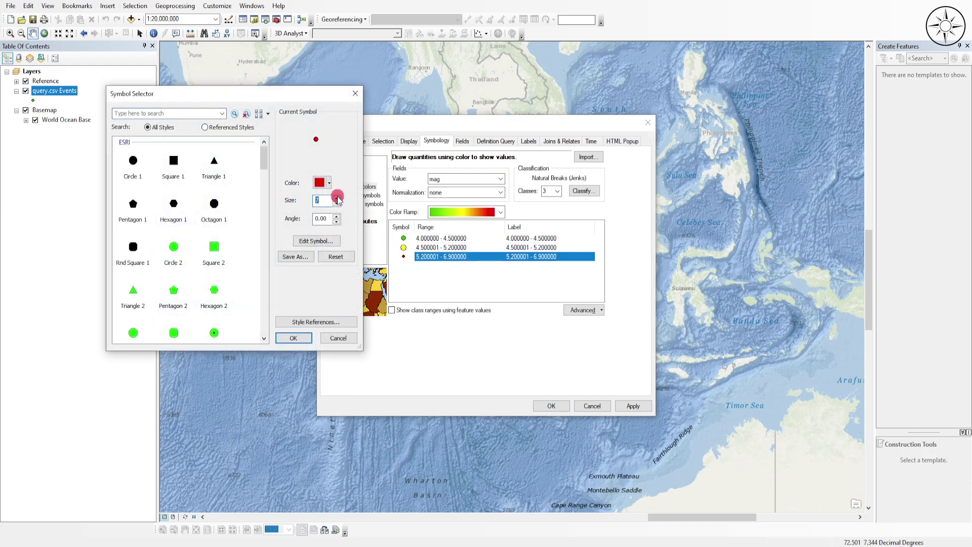
click(337, 198)
click(337, 197)
click(293, 338)
click(626, 406)
click(551, 406)
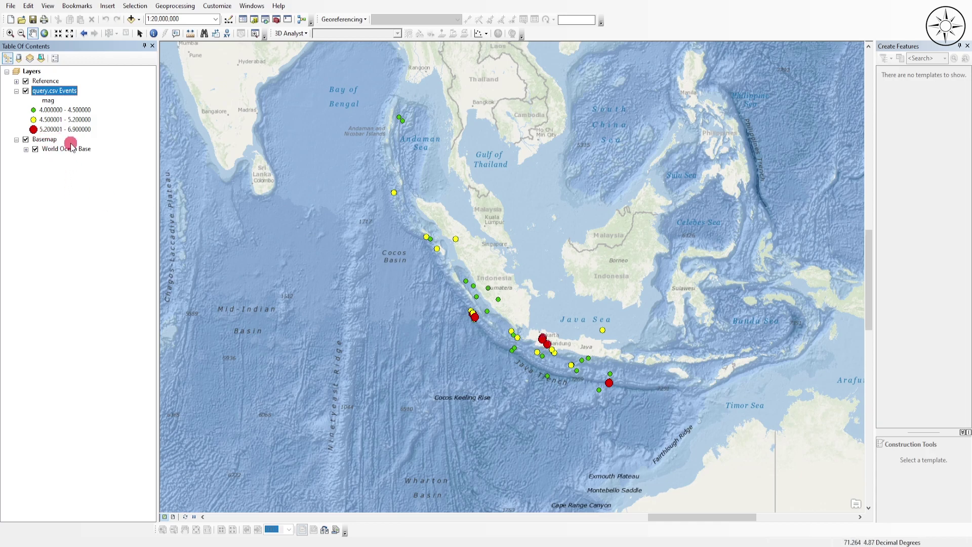
Shift the map slightly, then box-zoom around Sumatra and Java along the trench.
drag(623, 398, 600, 395)
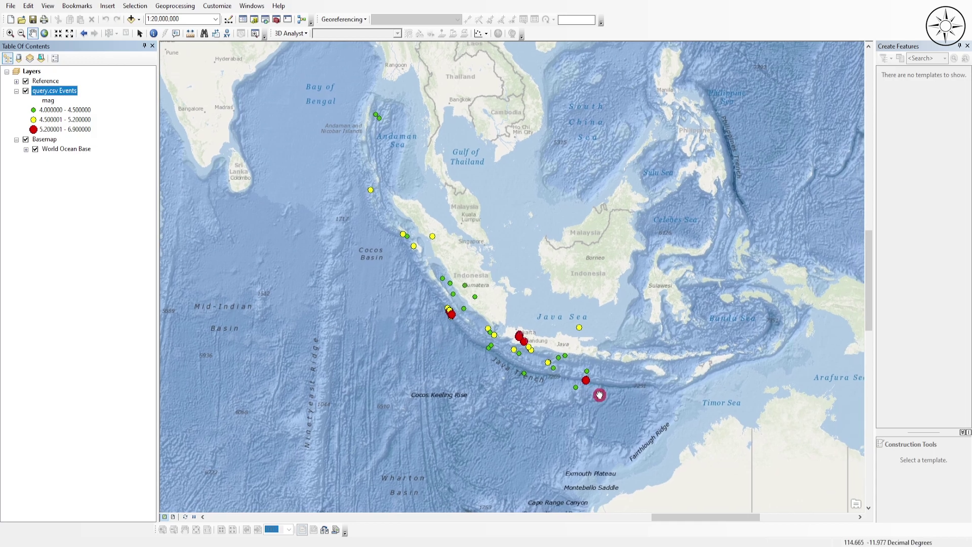
click(10, 33)
drag(244, 102, 618, 423)
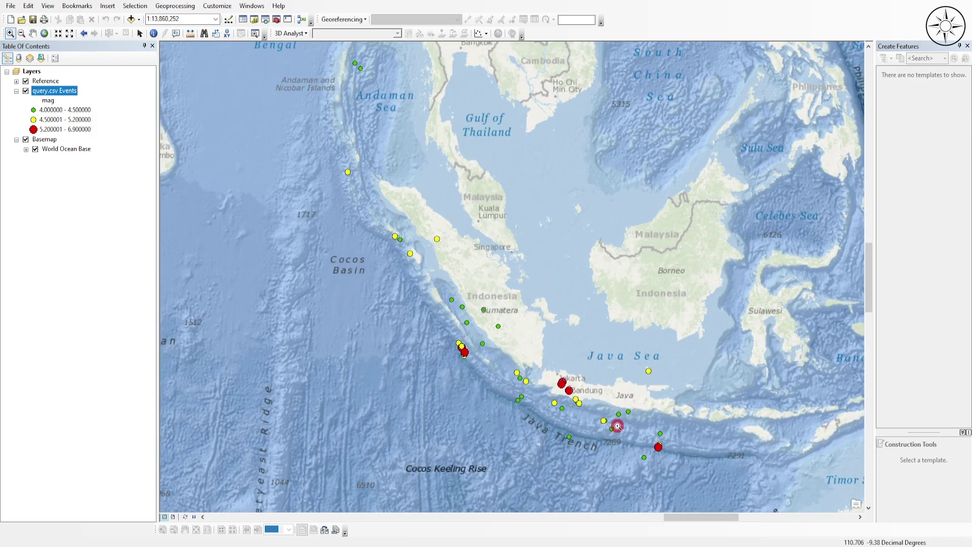